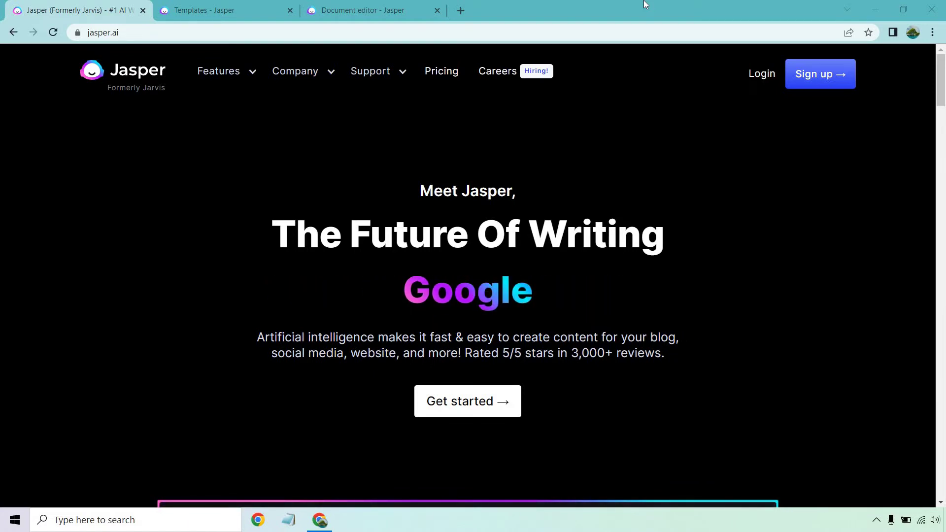
# - Bring up the Templates page listing Long-form assistant, Paragraph Generator and AIDA Framework
pyautogui.click(241, 4)
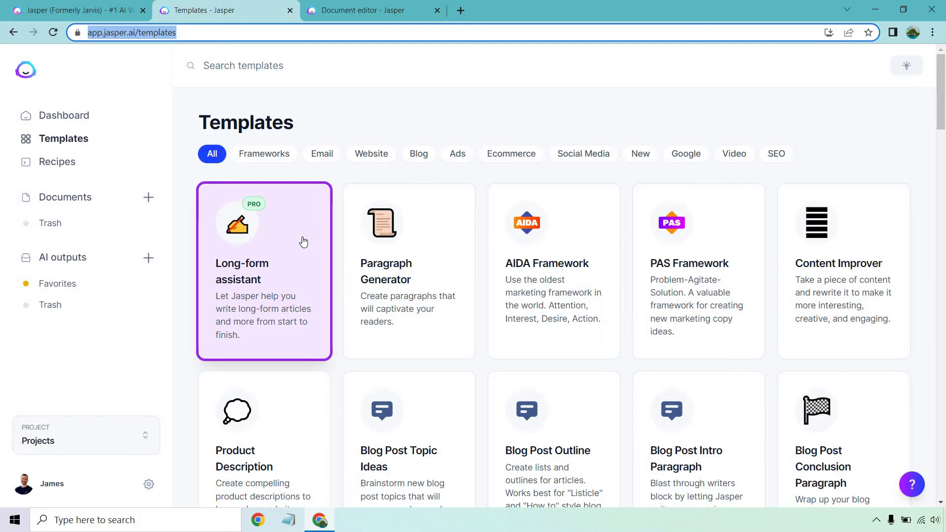
# - In the document editor, prefix the heading with 'Create an outline for the essay called'
pyautogui.click(421, 14)
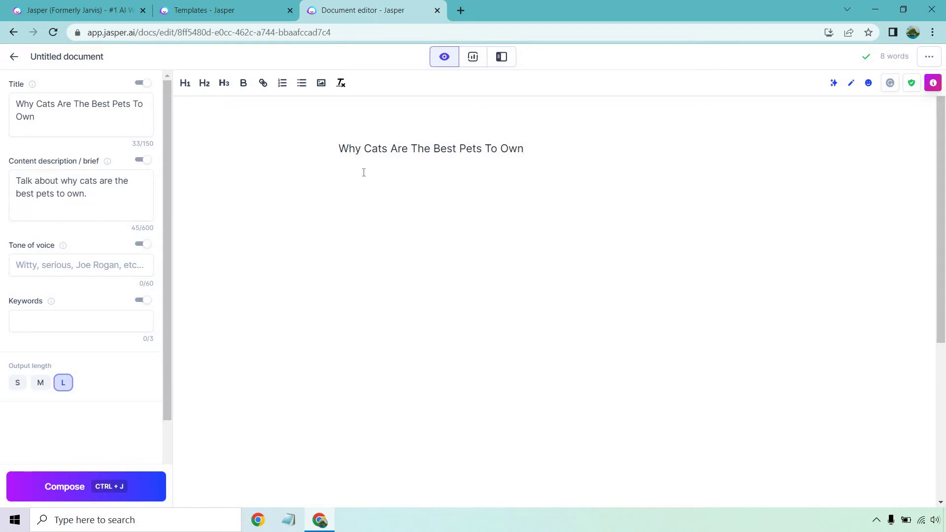
pyautogui.click(340, 152)
pyautogui.write('Create a')
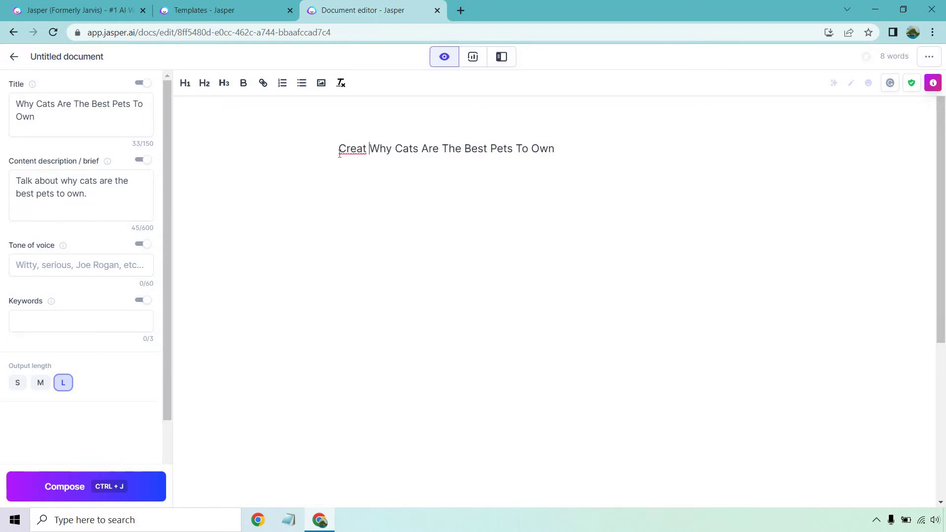
pyautogui.write('n outline for the')
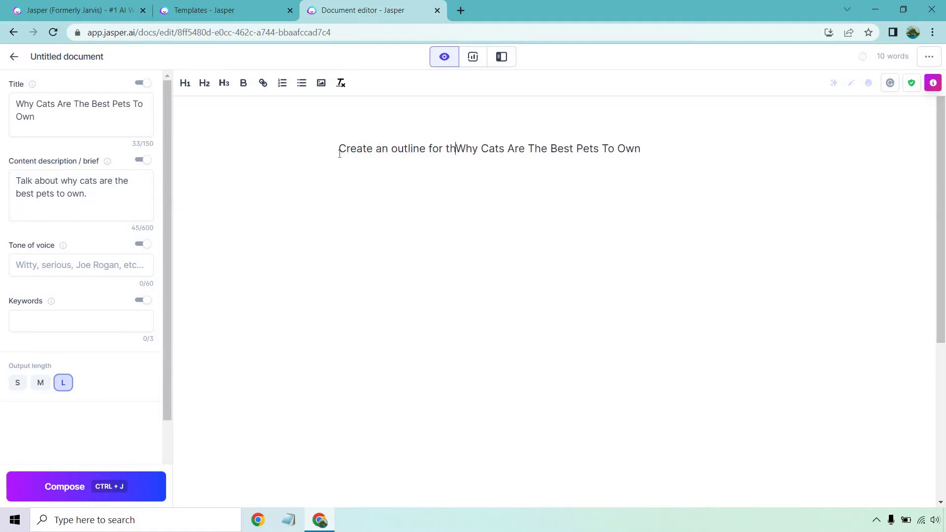
pyautogui.write(' essay calle')
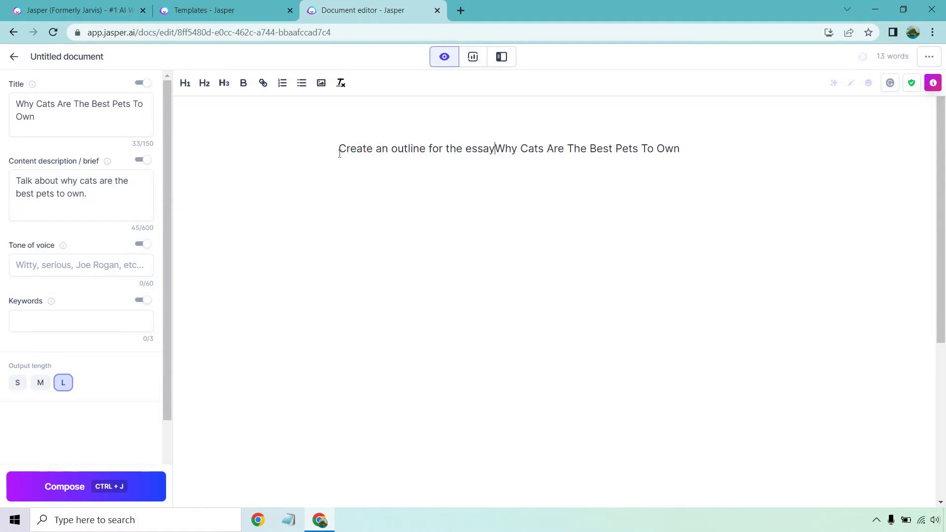
pyautogui.write('d')
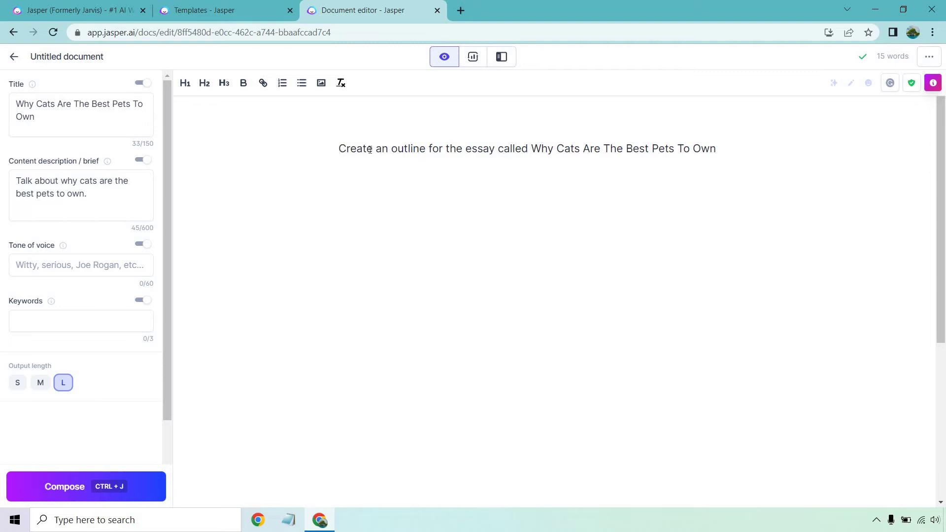
# - Have Jasper compose an outline of reasons from the prompt line
pyautogui.moveTo(720, 151); pyautogui.dragTo(308, 164)
pyautogui.hotkey('ctrl', 'c')
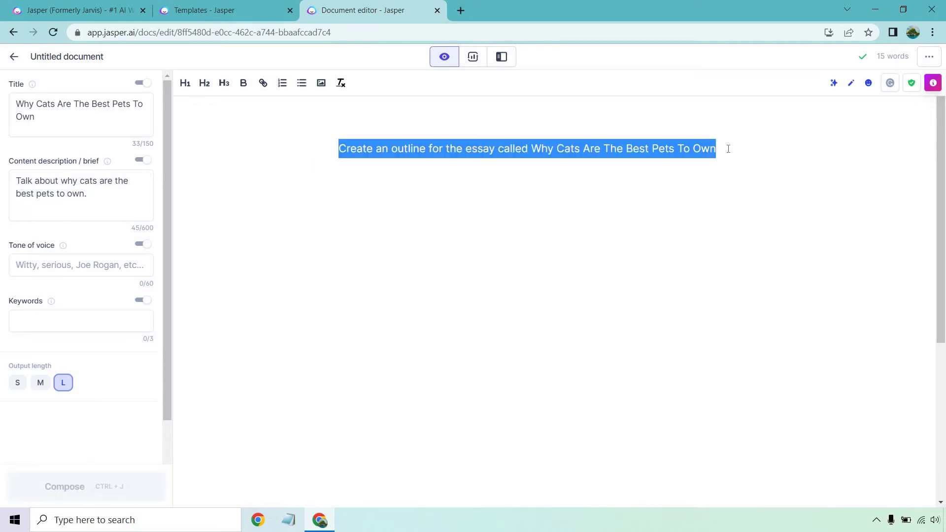
pyautogui.click(727, 149)
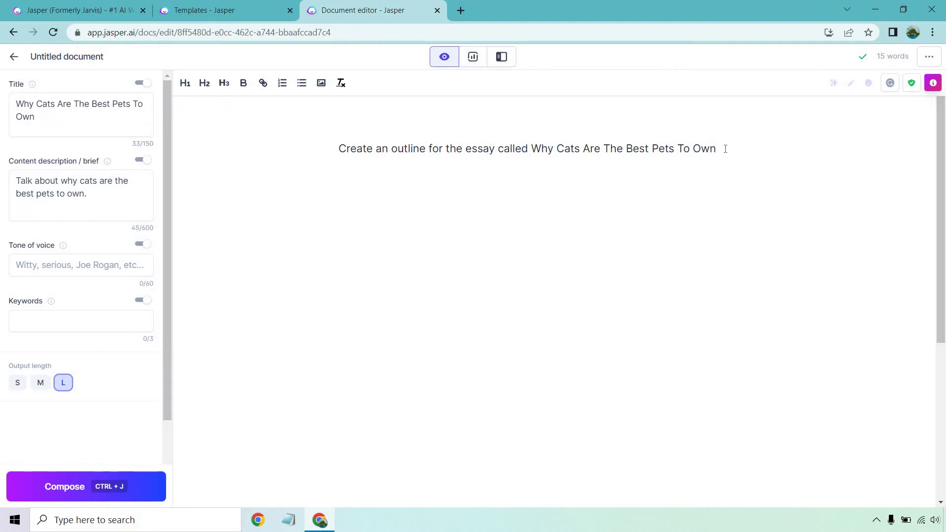
pyautogui.hotkey('ctrl', 'Return')
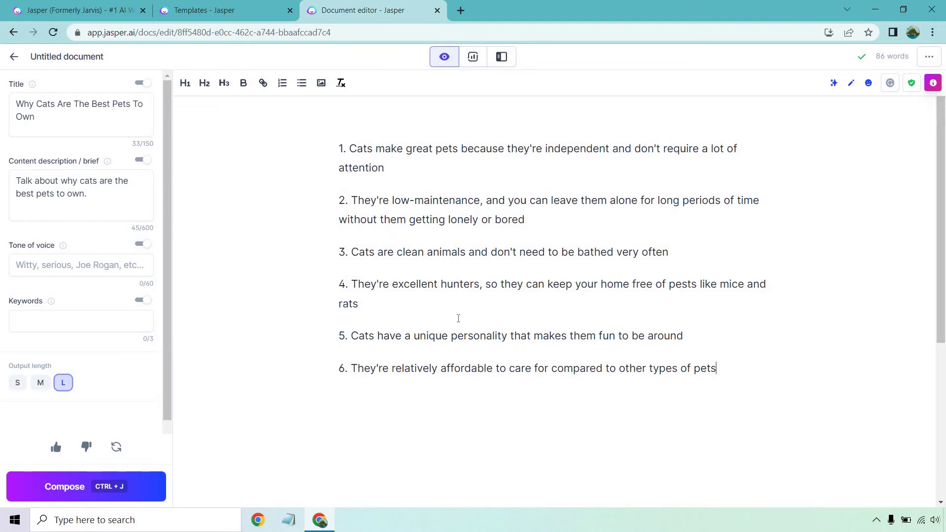
# - Remove the list numbers 1–6 from the six generated reasons
pyautogui.click(352, 151)
pyautogui.press('BackSpace')
pyautogui.press('BackSpace')
pyautogui.press('BackSpace')
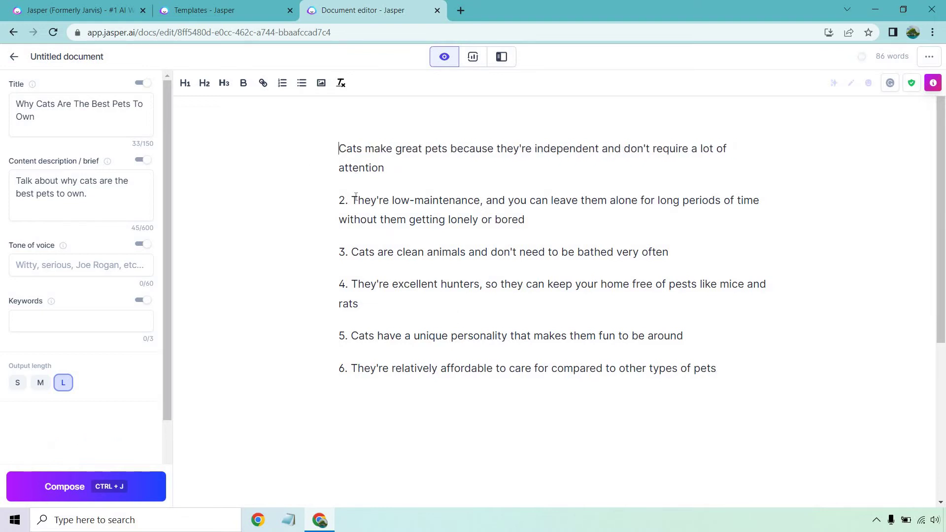
pyautogui.click(352, 199)
pyautogui.press('BackSpace')
pyautogui.press('BackSpace')
pyautogui.press('BackSpace')
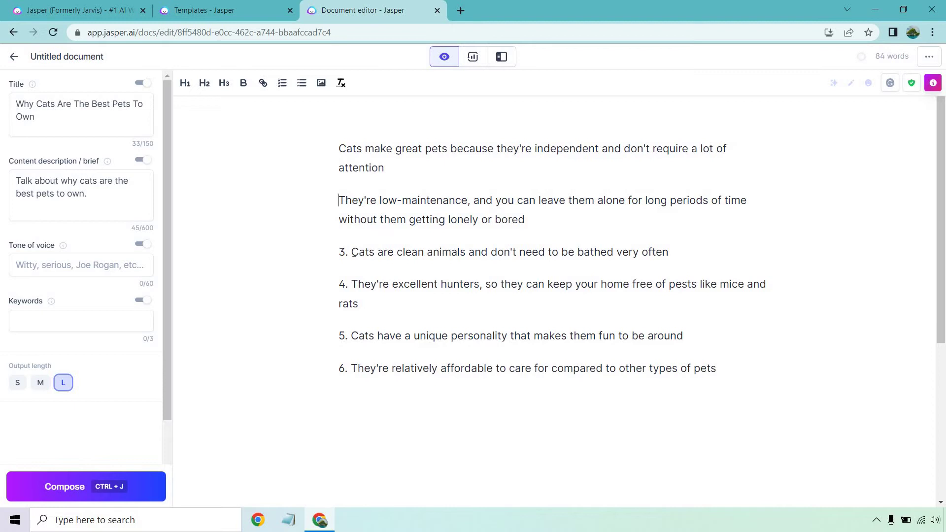
pyautogui.click(352, 252)
pyautogui.press('BackSpace')
pyautogui.press('BackSpace')
pyautogui.press('BackSpace')
pyautogui.click(352, 285)
pyautogui.press('BackSpace')
pyautogui.press('BackSpace')
pyautogui.press('BackSpace')
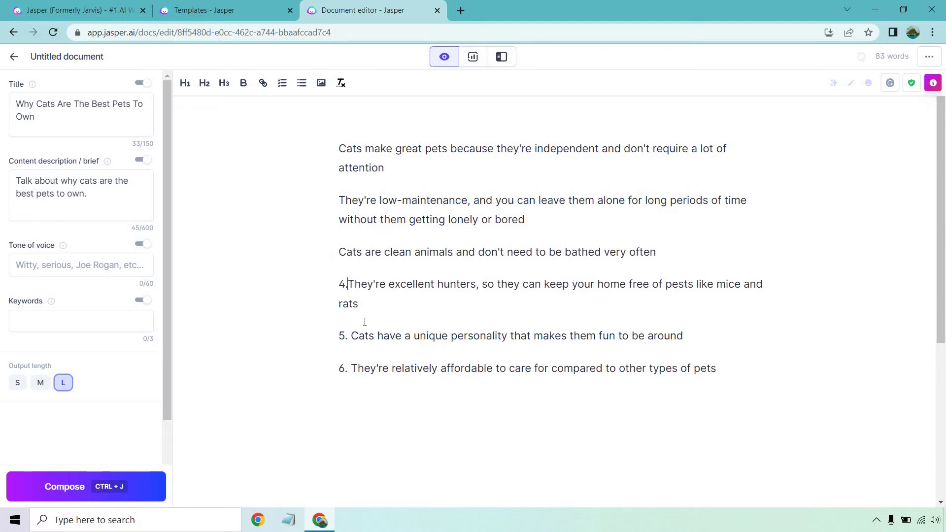
pyautogui.click(353, 333)
pyautogui.press('BackSpace')
pyautogui.press('BackSpace')
pyautogui.press('BackSpace')
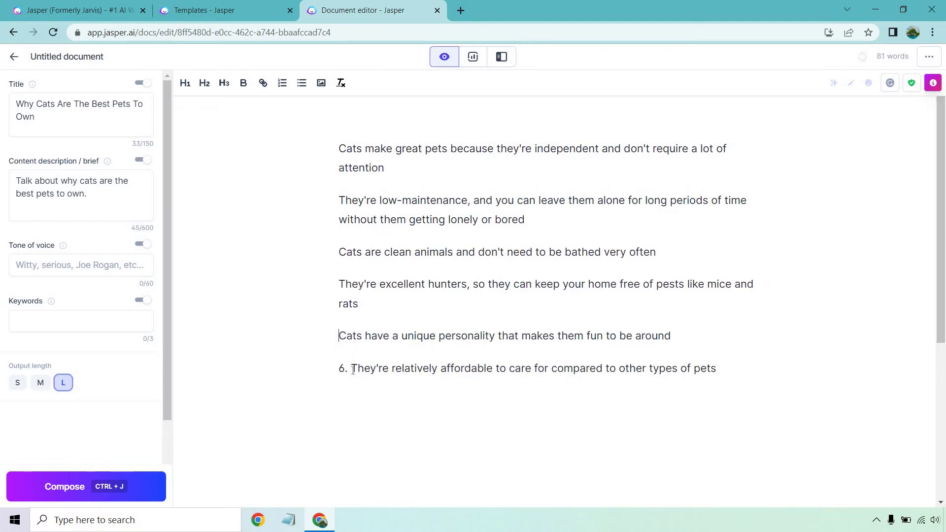
pyautogui.click(351, 369)
pyautogui.press('BackSpace')
pyautogui.press('BackSpace')
pyautogui.press('BackSpace')
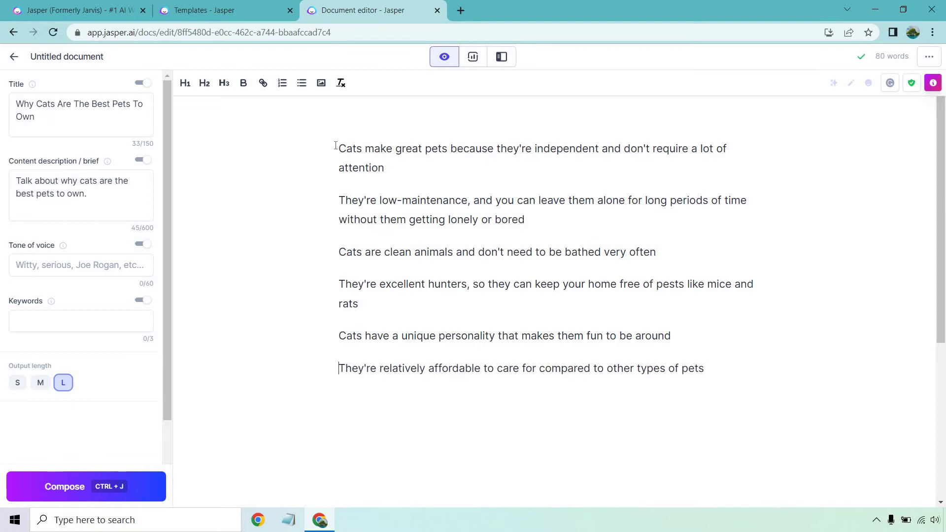
# - Paste the outline prompt back onto a new top line above the reasons
pyautogui.click(338, 148)
pyautogui.press('Return')
pyautogui.press('Up')
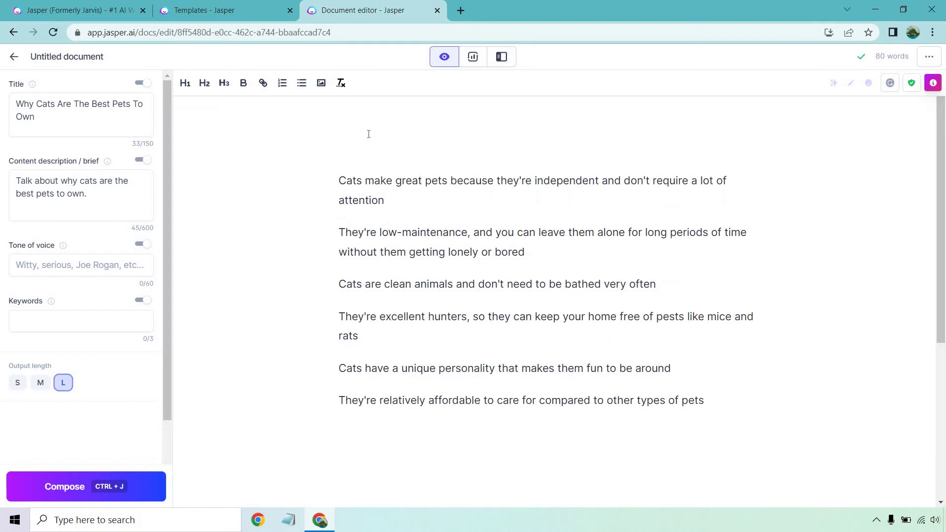
pyautogui.hotkey('ctrl', 'v')
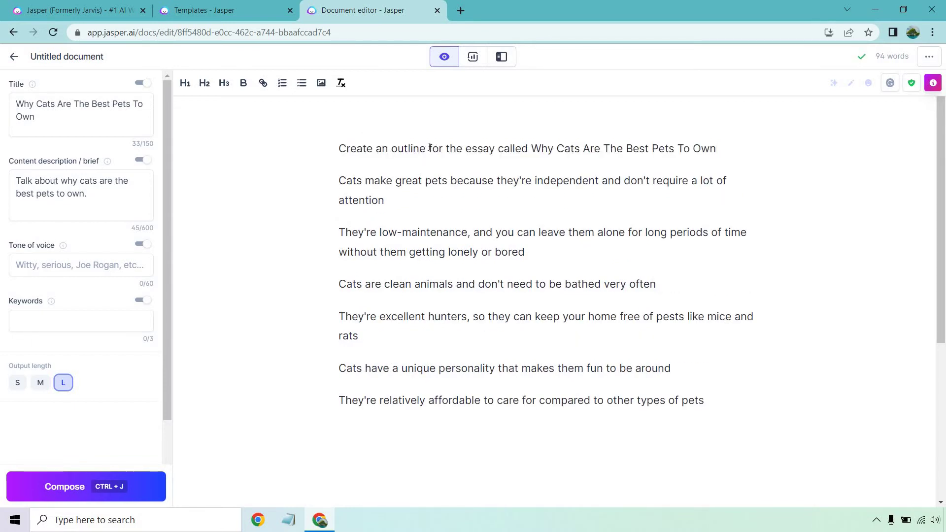
# - Reword the prompt to 'Write an introduction…' and have Jasper compose the 148-word introduction
pyautogui.moveTo(429, 147); pyautogui.dragTo(338, 148)
pyautogui.write('Writ')
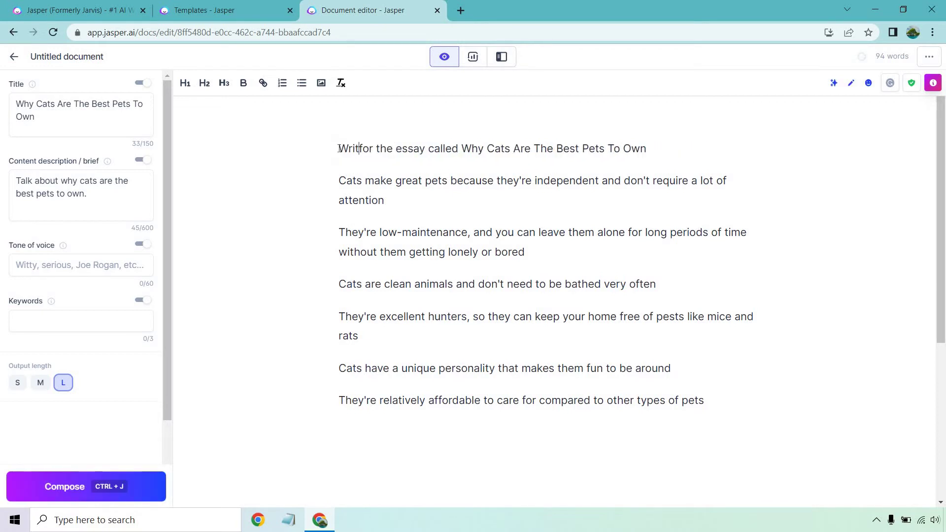
pyautogui.write('e an introduct')
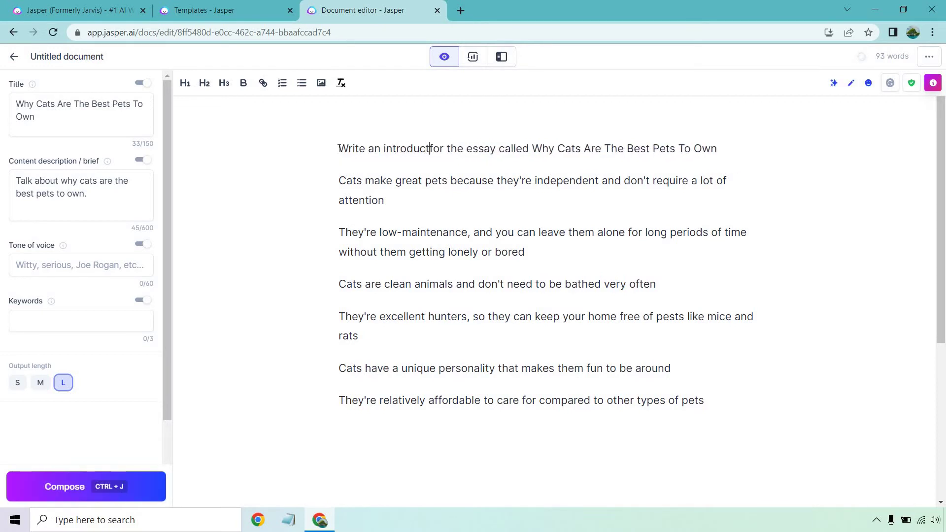
pyautogui.write('ion')
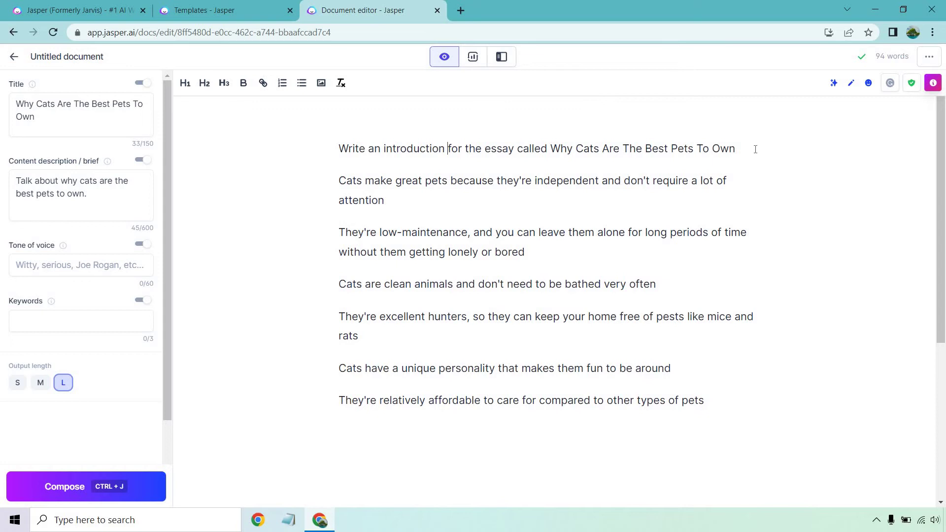
pyautogui.click(746, 155)
pyautogui.moveTo(738, 148); pyautogui.dragTo(335, 131)
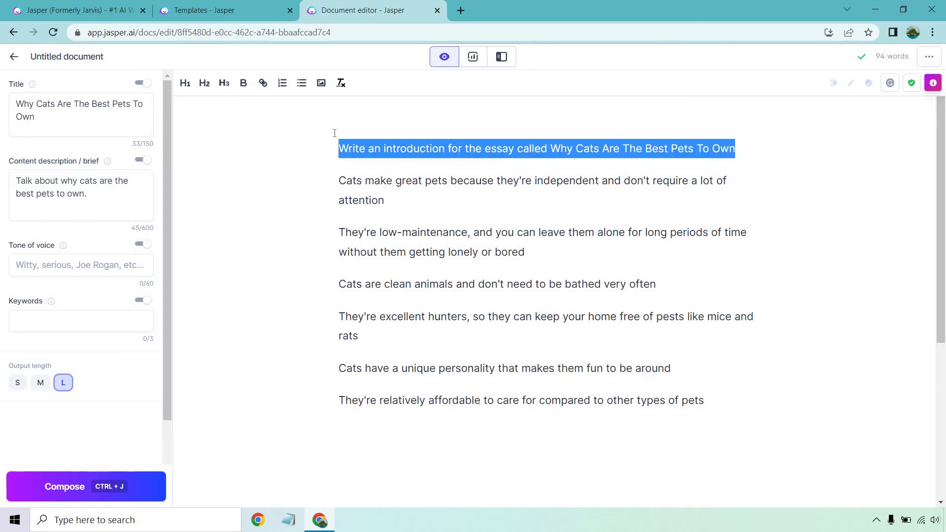
pyautogui.click(756, 149)
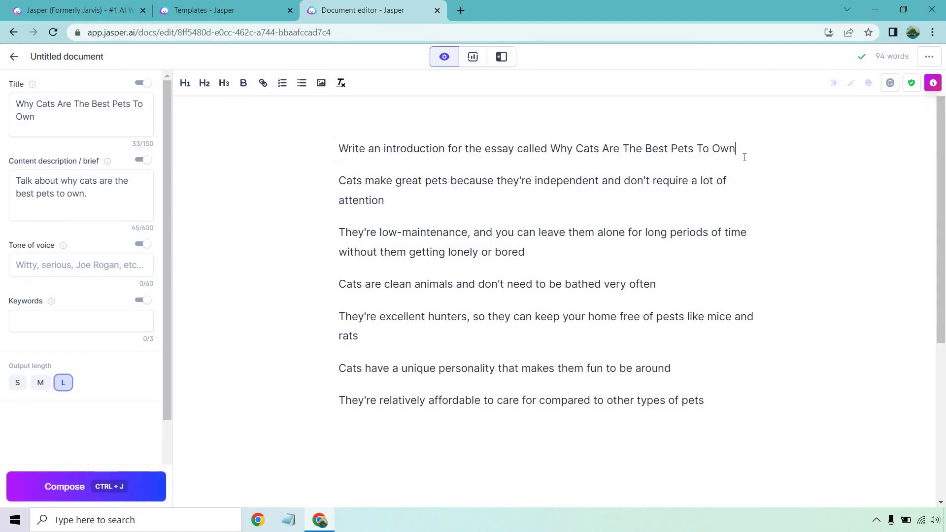
pyautogui.hotkey('ctrl', 'Return')
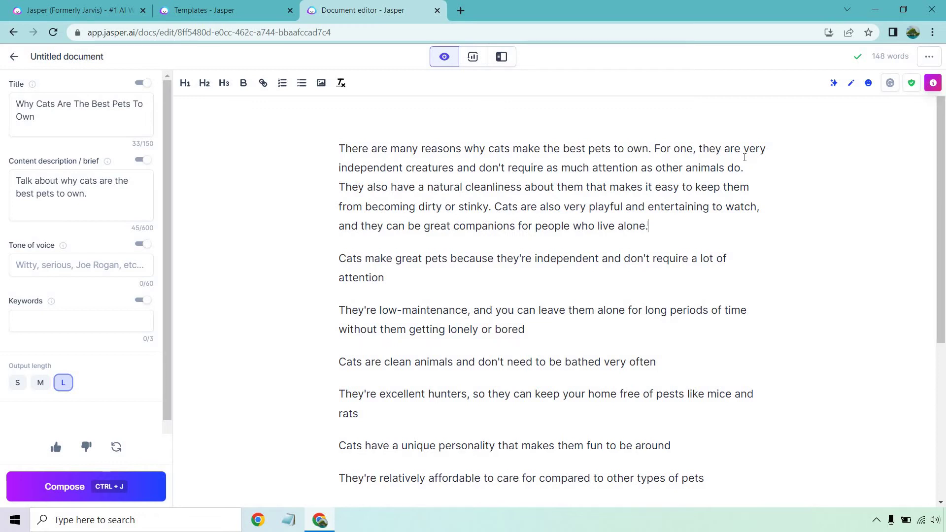
# - Add the line 'Here are a few other great reasons as to why you might want to own a cat.'
pyautogui.write('Here a')
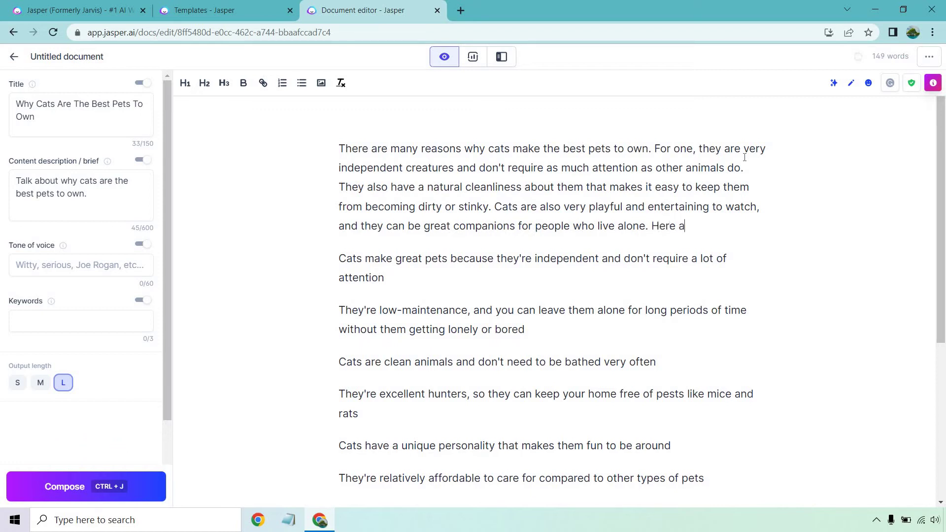
pyautogui.write('re a few other great reasons as to hw')
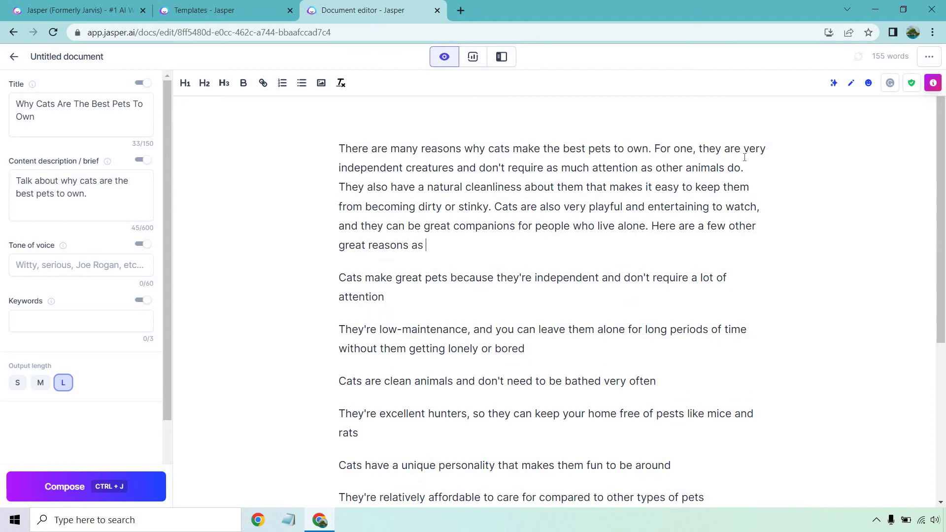
pyautogui.press('BackSpace')
pyautogui.press('BackSpace')
pyautogui.write('why you might want to ')
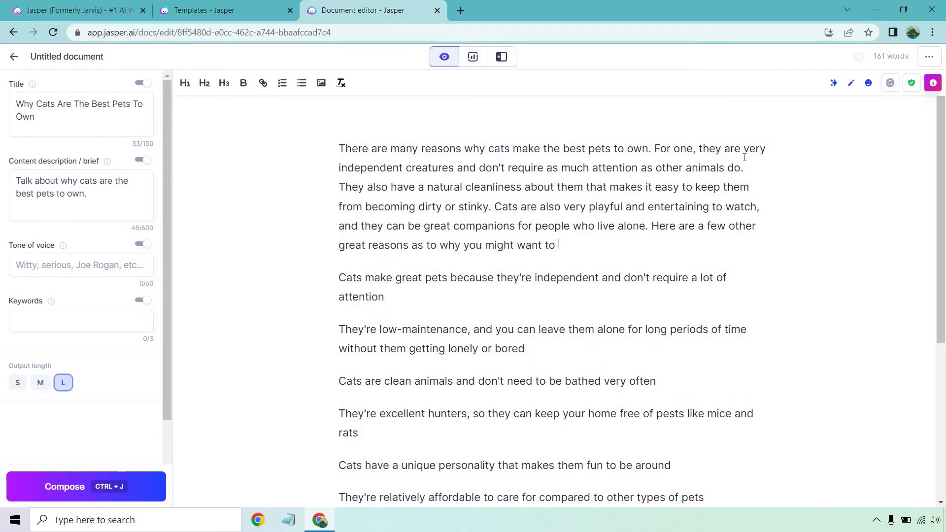
pyautogui.write('own a cat.')
# - Hide the title from the AI and make the first reason the content brief
pyautogui.click(142, 83)
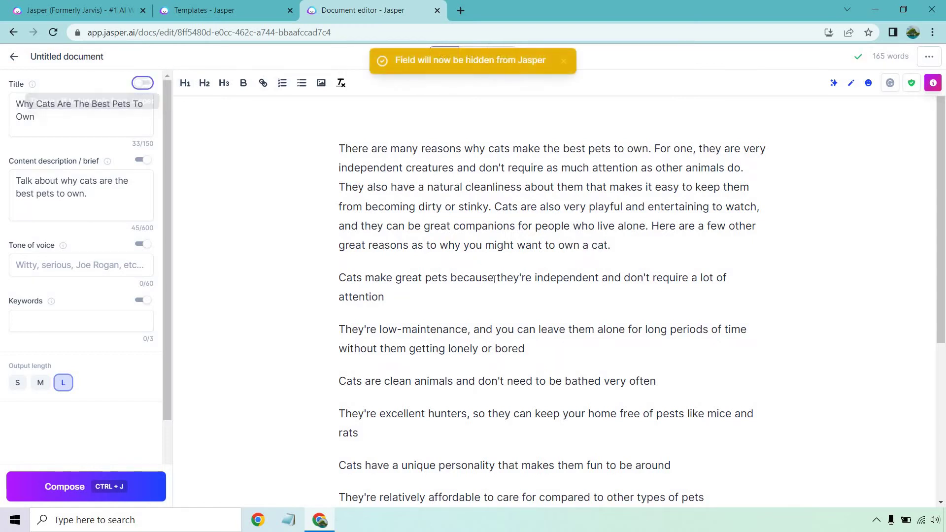
pyautogui.scroll(-1, 384, 242)
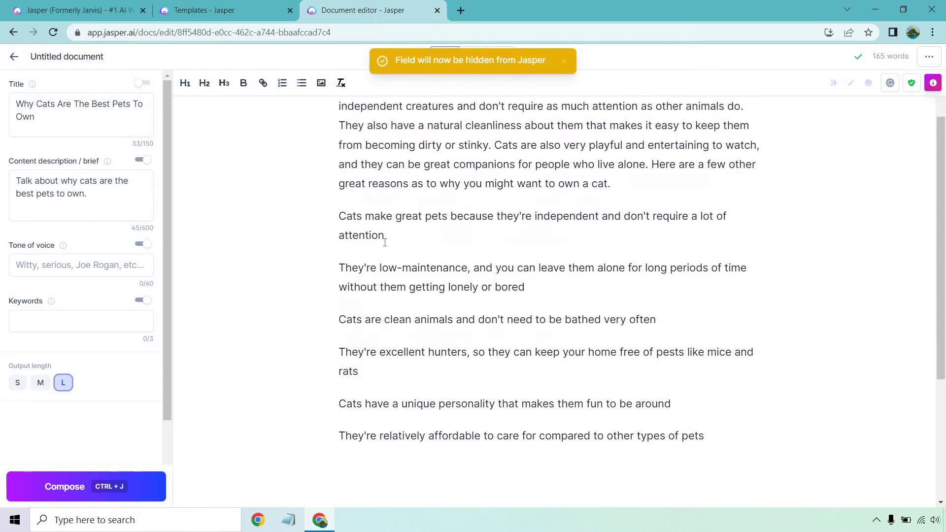
pyautogui.tripleClick(349, 219)
pyautogui.hotkey('ctrl', 'c')
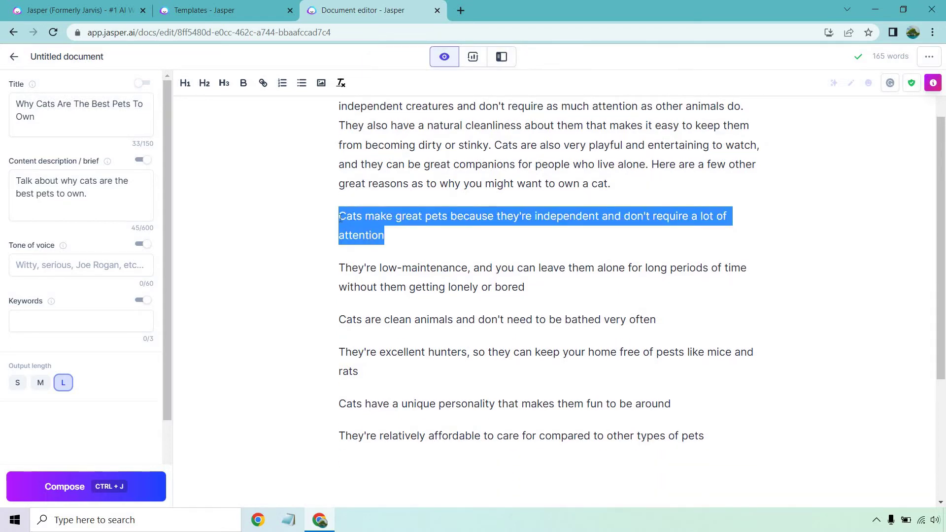
pyautogui.tripleClick(102, 191)
pyautogui.hotkey('ctrl', 'v')
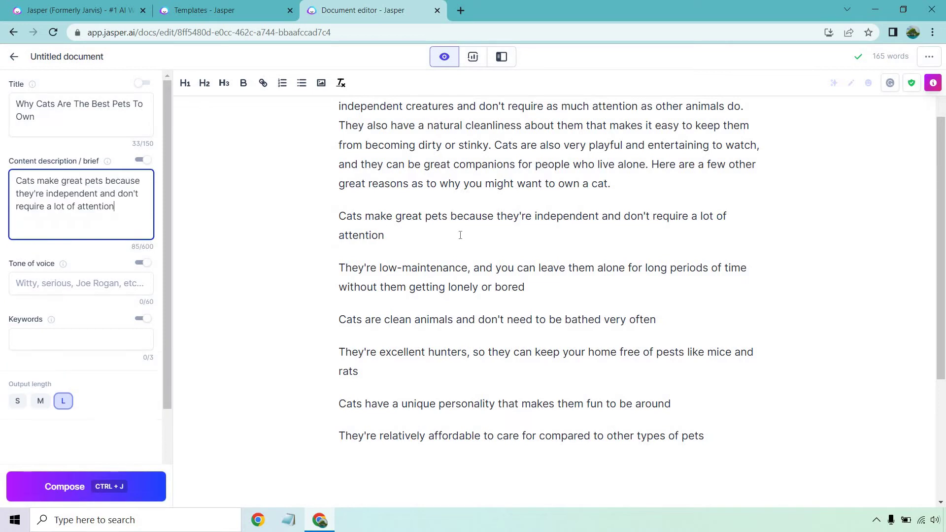
# - Expand the first reason into a generated paragraph on cats' independence
pyautogui.click(426, 233)
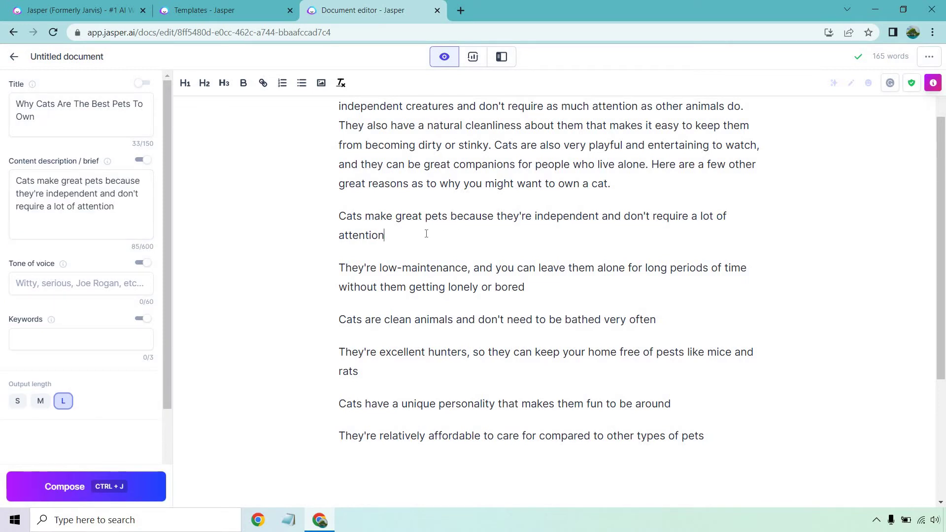
pyautogui.tripleClick(391, 235)
pyautogui.hotkey('ctrl', 'c')
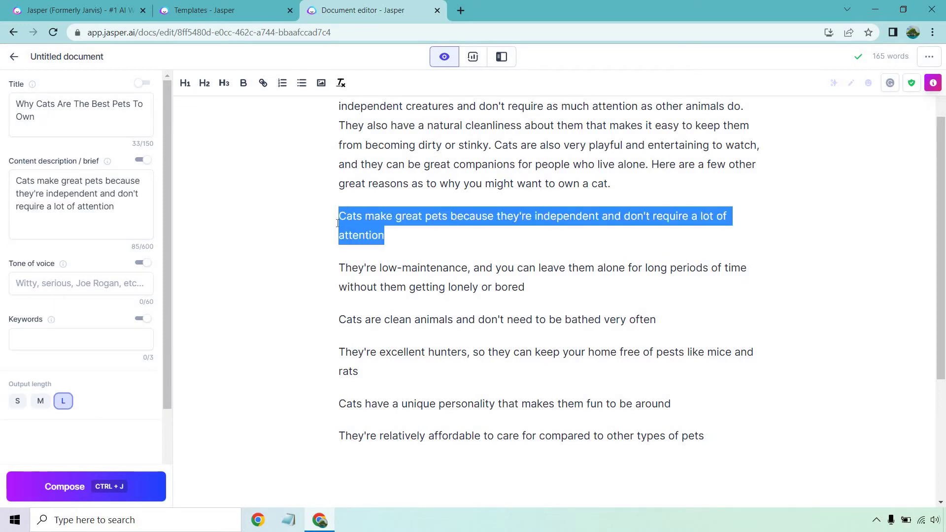
pyautogui.click(407, 236)
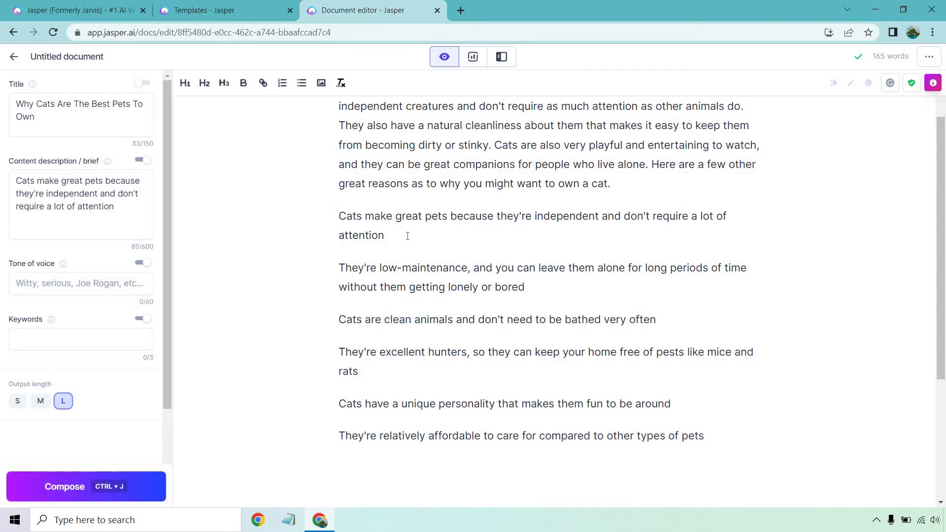
pyautogui.hotkey('ctrl', 'j')
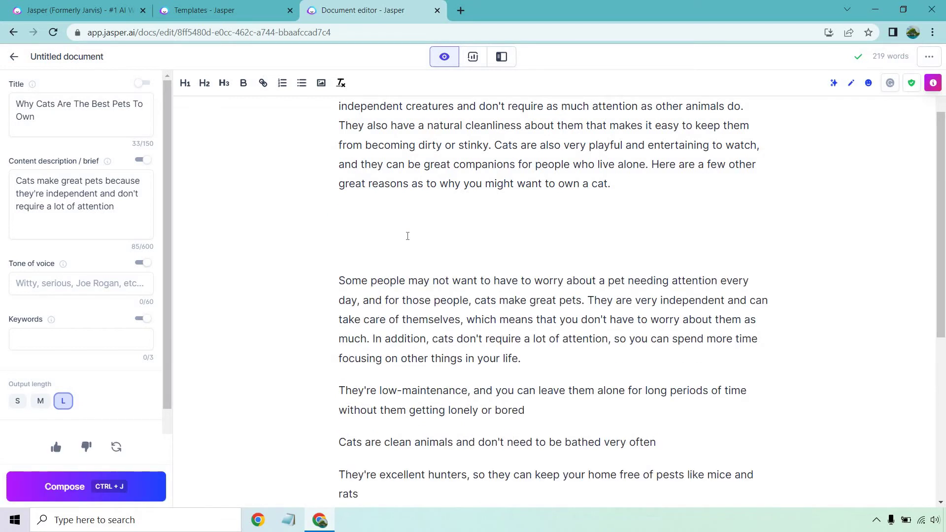
# - Remove the blank lines and restore the independence reason above its paragraph as an H3 heading
pyautogui.click(331, 283)
pyautogui.press('BackSpace')
pyautogui.press('BackSpace')
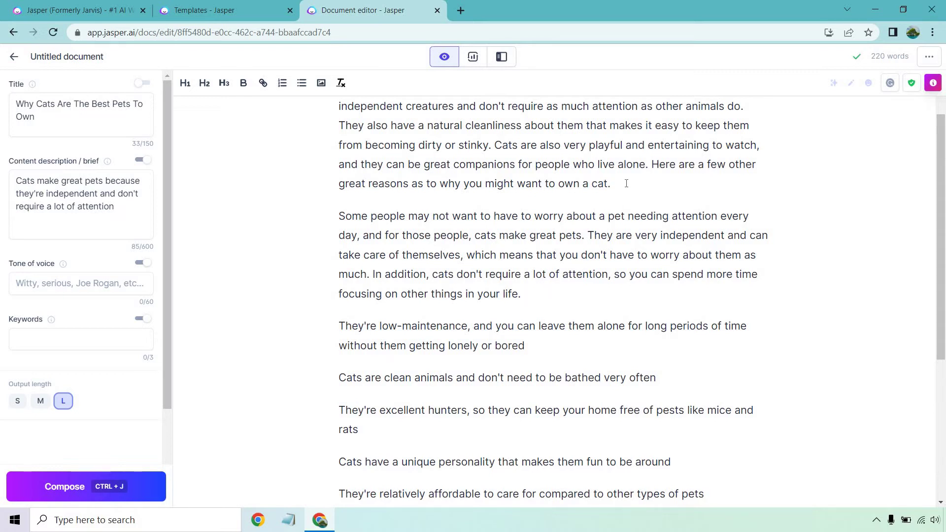
pyautogui.hotkey('ctrl', 'v')
pyautogui.moveTo(426, 237); pyautogui.dragTo(333, 217)
pyautogui.click(223, 83)
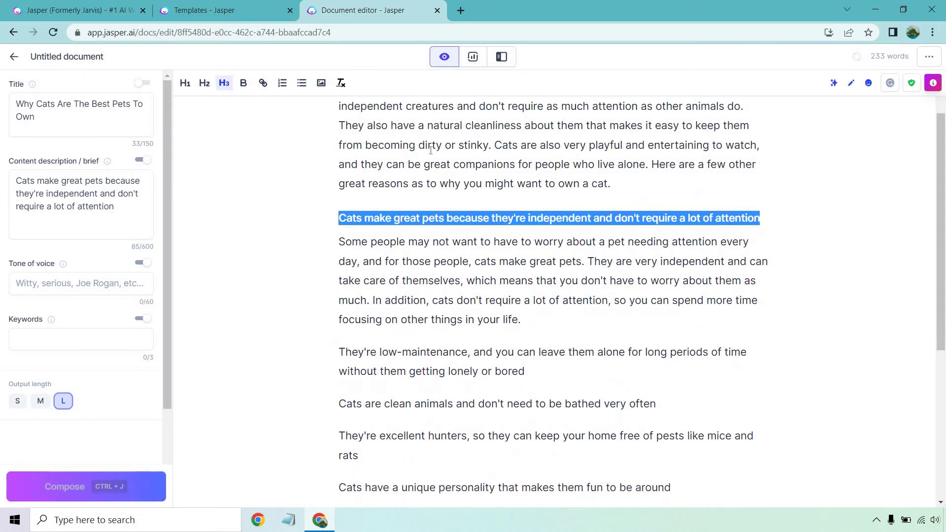
# - Generate a second paragraph after 'life.' and delete the repeated 'In addition' sentence
pyautogui.scroll(1, 540, 380)
pyautogui.scroll(-1, 541, 381)
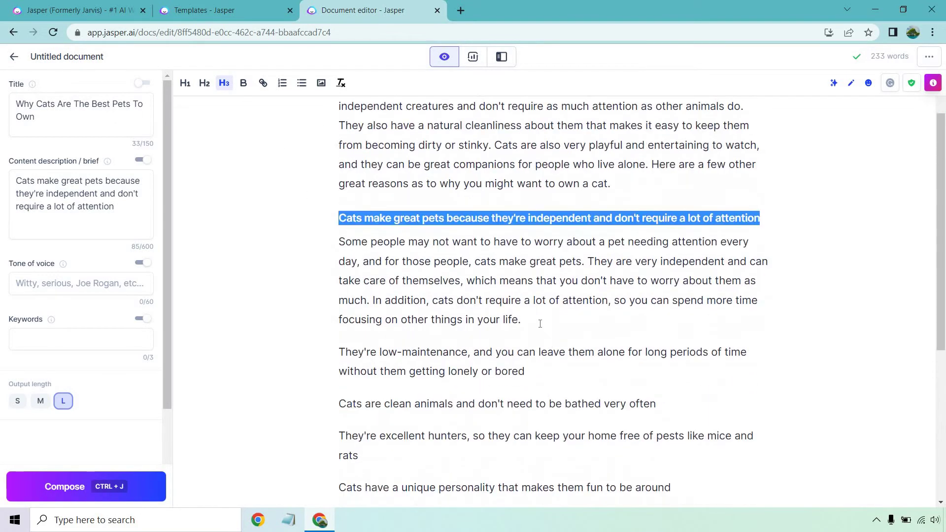
pyautogui.click(539, 321)
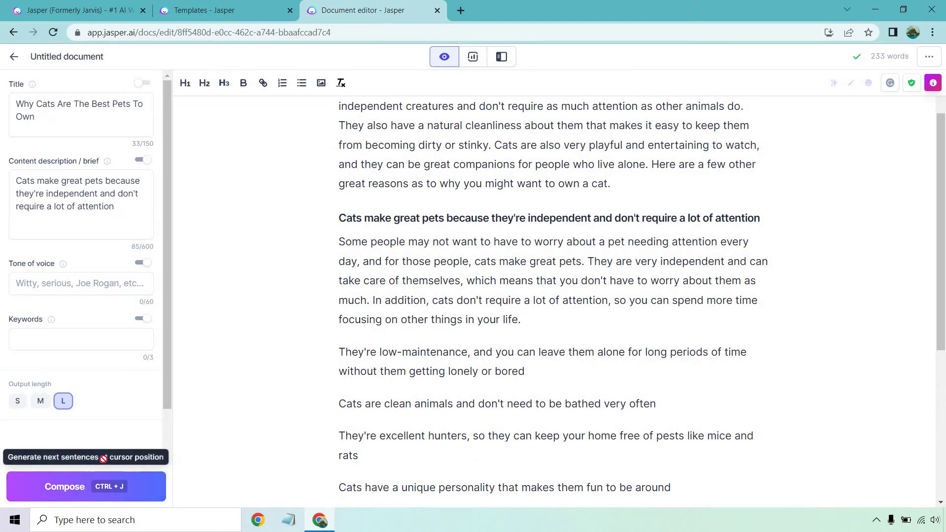
pyautogui.click(86, 486)
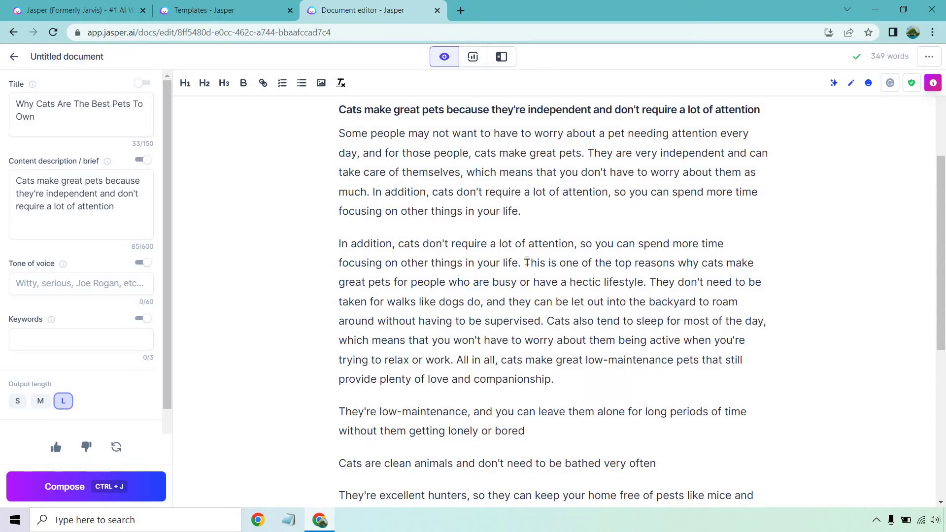
pyautogui.moveTo(522, 262); pyautogui.dragTo(329, 246)
pyautogui.hotkey('ctrl', 'j')
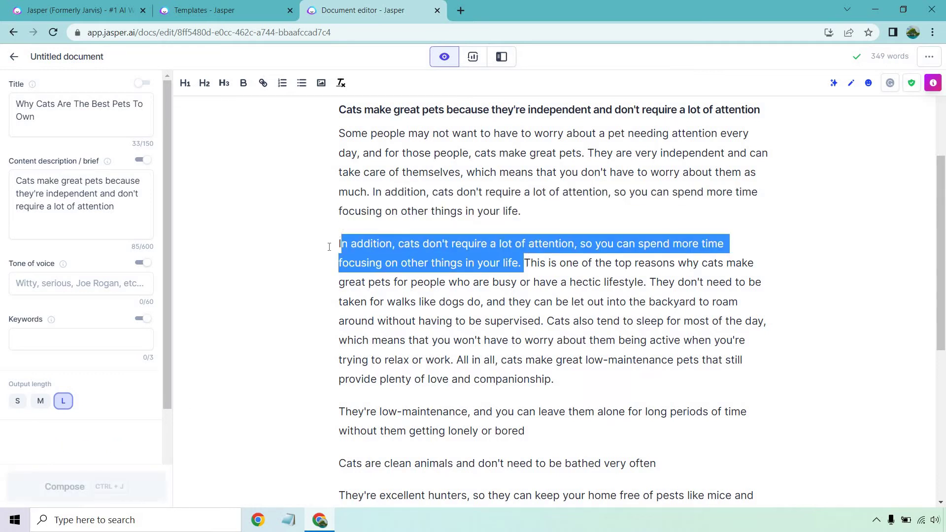
pyautogui.press('BackSpace')
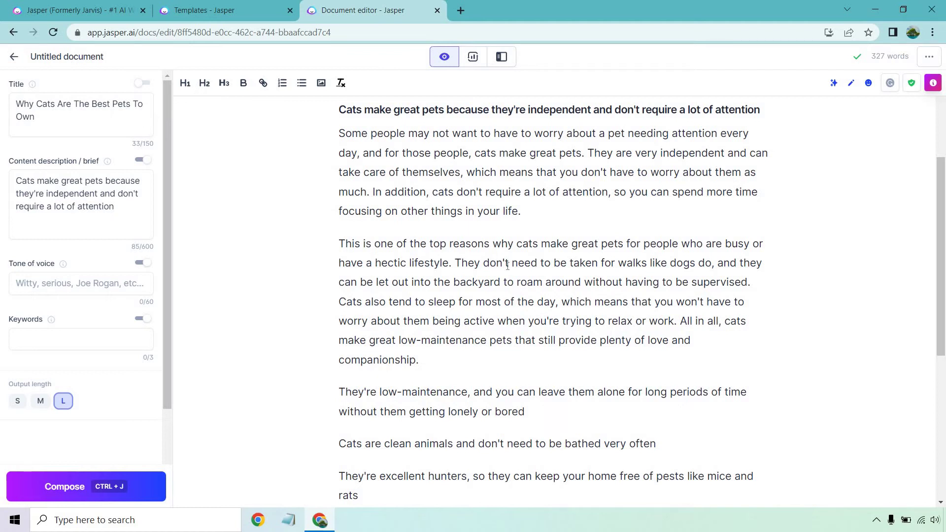
pyautogui.scroll(-1, 539, 327)
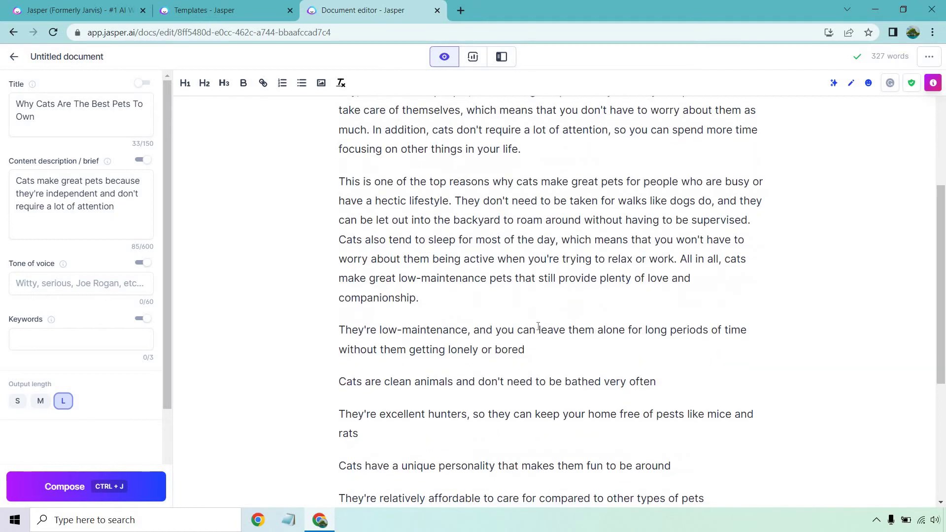
# - End the second reason with a period, use it as the brief, and generate its paragraph
pyautogui.click(540, 353)
pyautogui.write('.')
pyautogui.moveTo(540, 353); pyautogui.dragTo(338, 329)
pyautogui.hotkey('ctrl', 'c')
pyautogui.tripleClick(98, 189)
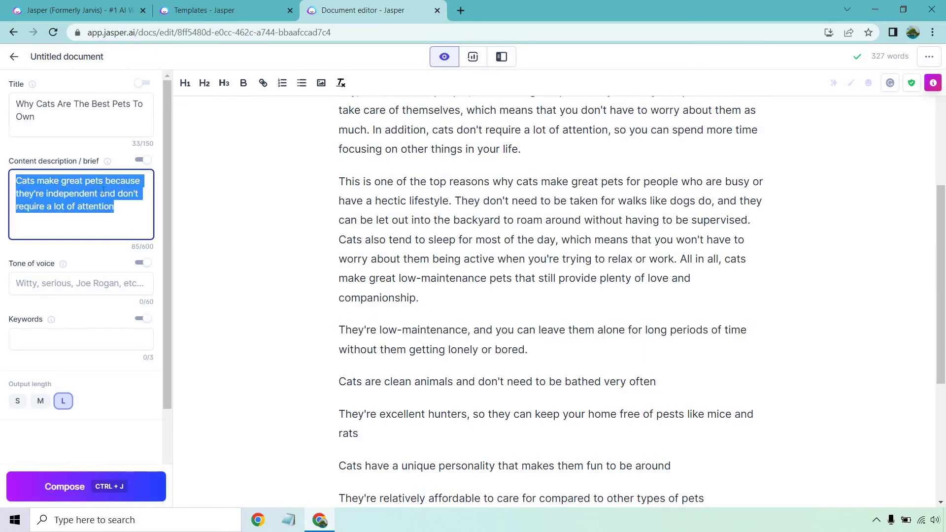
pyautogui.hotkey('ctrl', 'v')
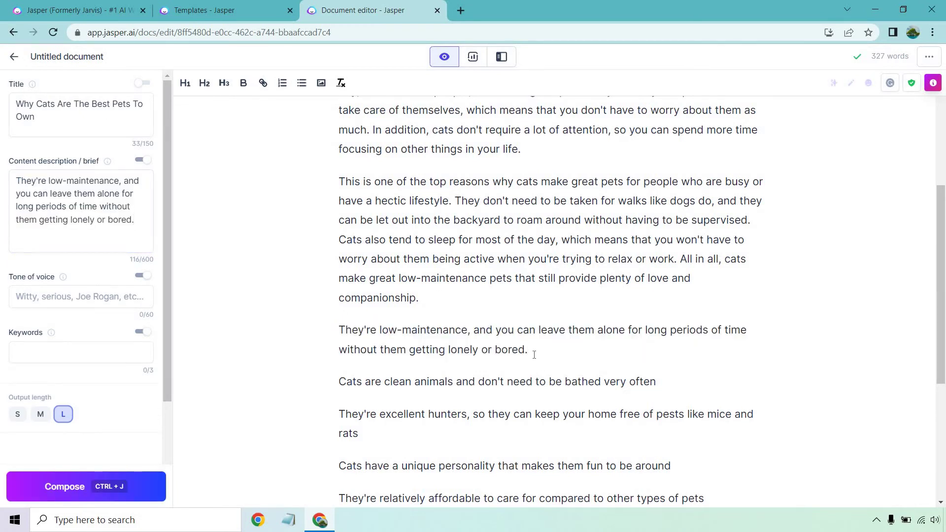
pyautogui.tripleClick(534, 351)
pyautogui.hotkey('ctrl', 'j')
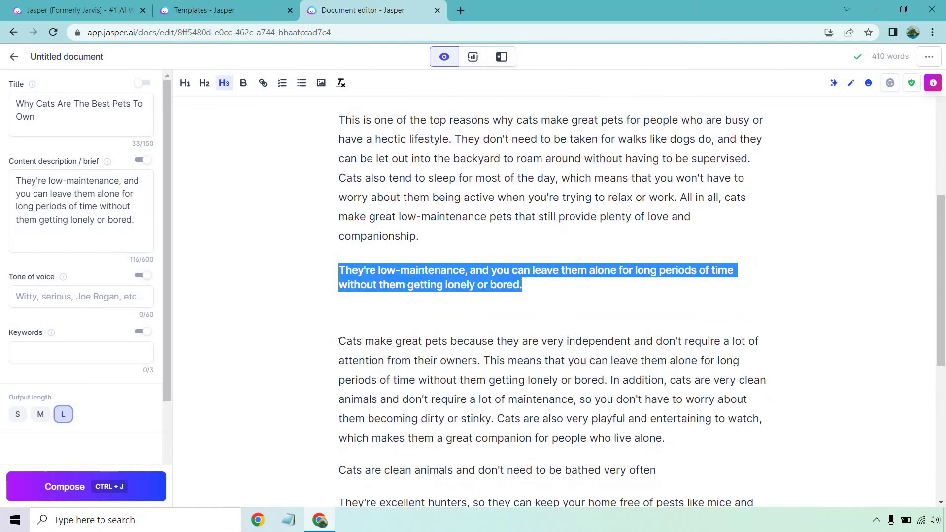
pyautogui.click(339, 341)
pyautogui.press('BackSpace')
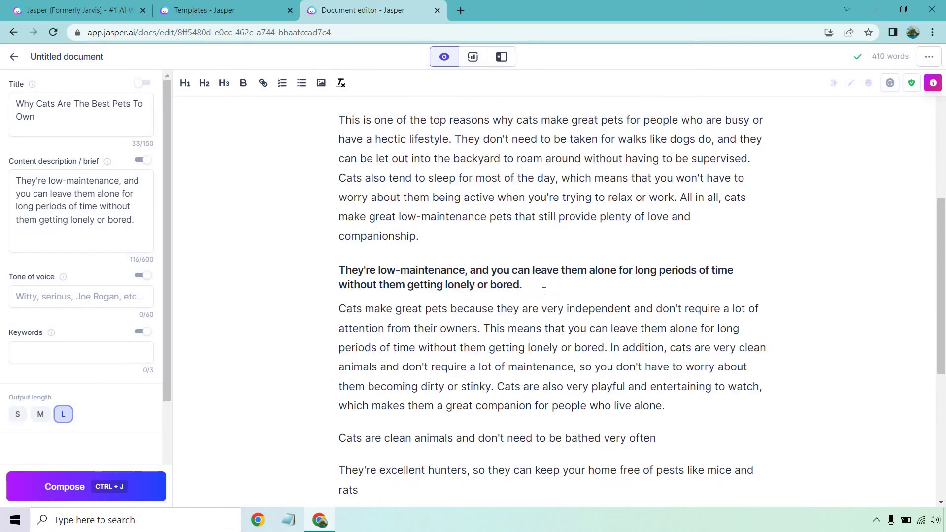
# - Make the clean-animals reason the brief and generate paragraphs on cats' cleanliness
pyautogui.scroll(-3, 566, 294)
pyautogui.moveTo(669, 315); pyautogui.dragTo(302, 321)
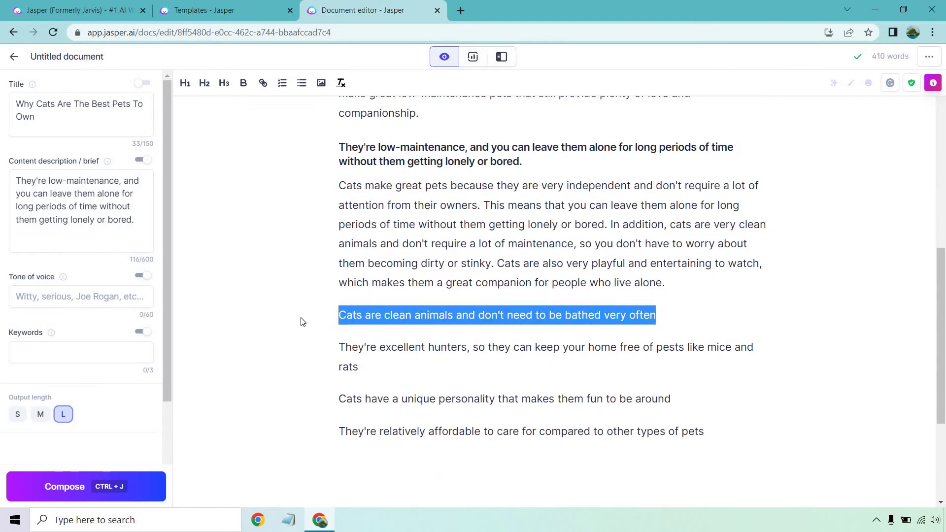
pyautogui.hotkey('ctrl', 'c')
pyautogui.click(150, 225)
pyautogui.hotkey('ctrl', 'a')
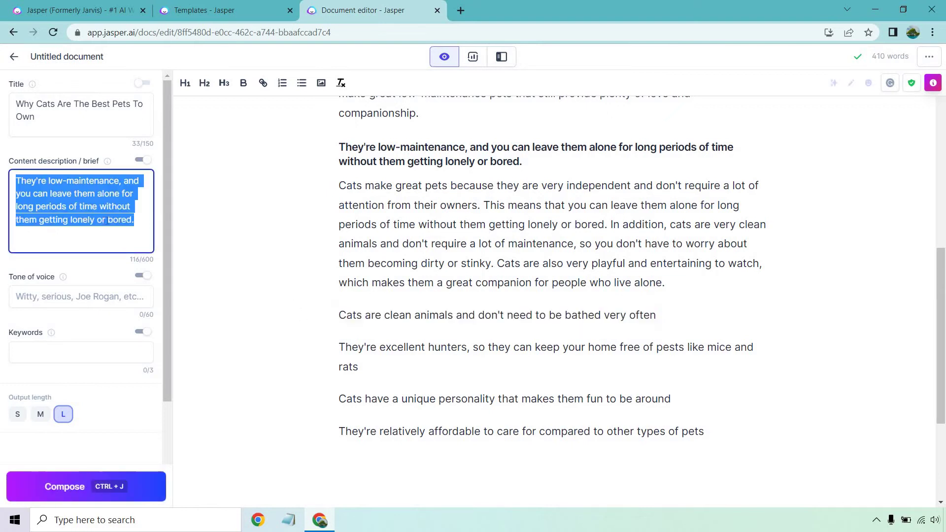
pyautogui.hotkey('ctrl', 'v')
pyautogui.click(678, 315)
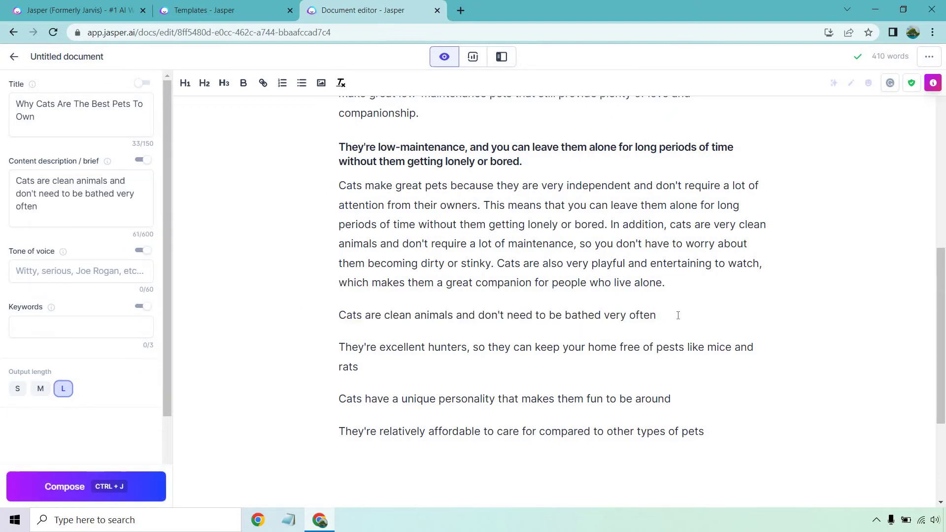
pyautogui.hotkey('ctrl', 'j')
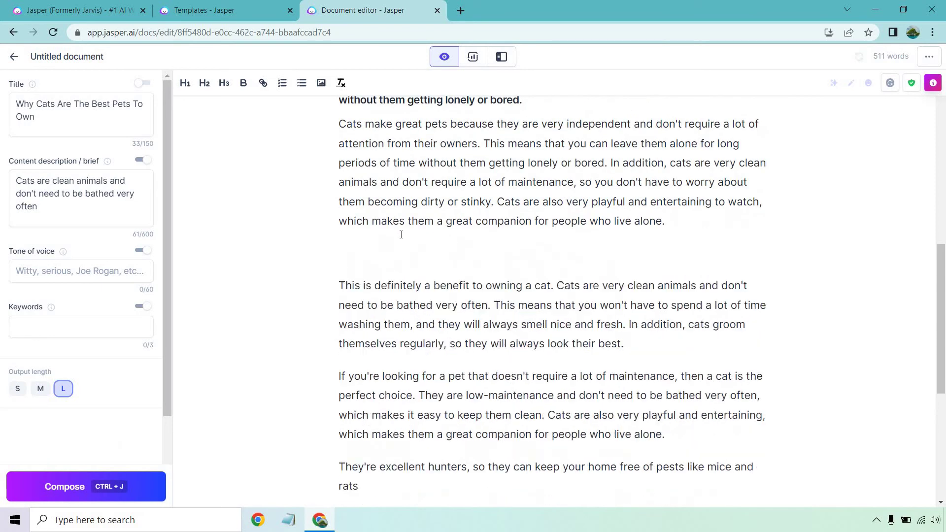
# - Restore 'Cats are clean animals and don't need to be bathed very often' as an H3 heading
pyautogui.click(388, 249)
pyautogui.hotkey('ctrl', 'v')
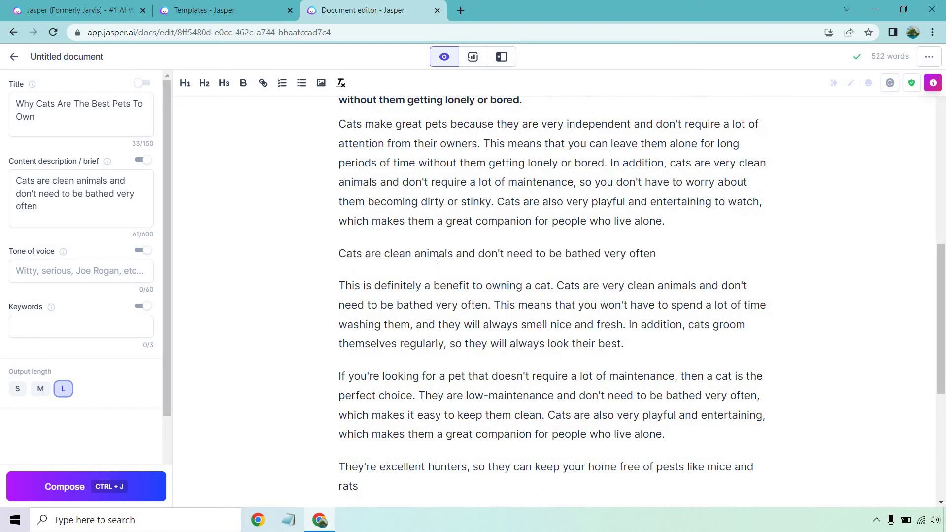
pyautogui.moveTo(657, 253); pyautogui.dragTo(291, 260)
pyautogui.click(224, 83)
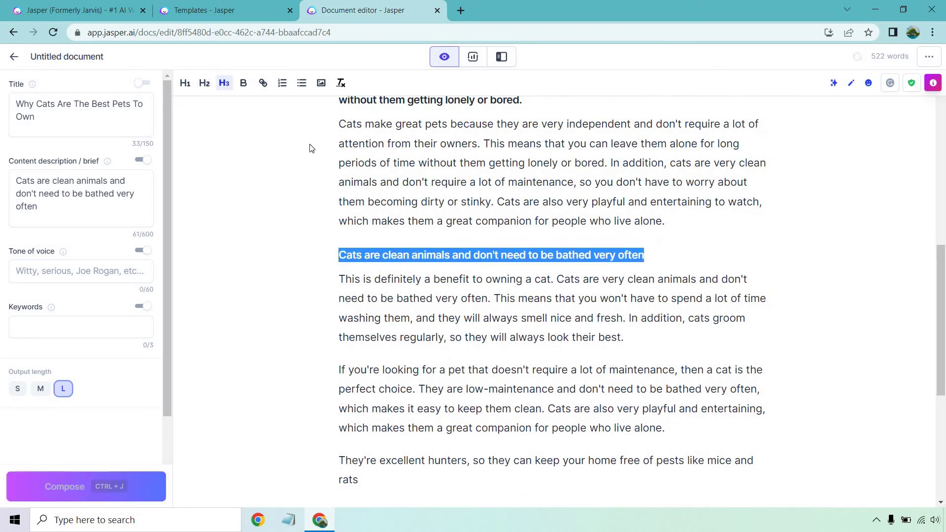
pyautogui.scroll(-3, 474, 210)
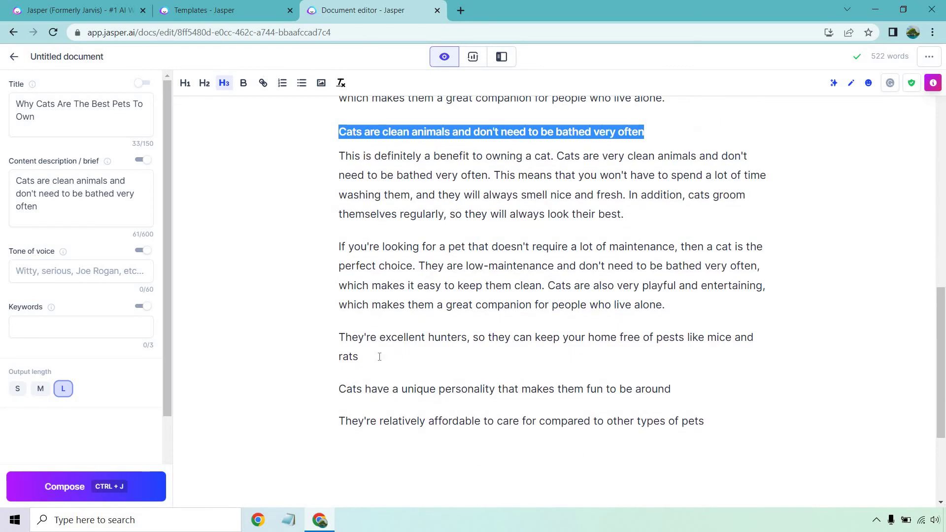
pyautogui.moveTo(379, 357); pyautogui.dragTo(337, 340)
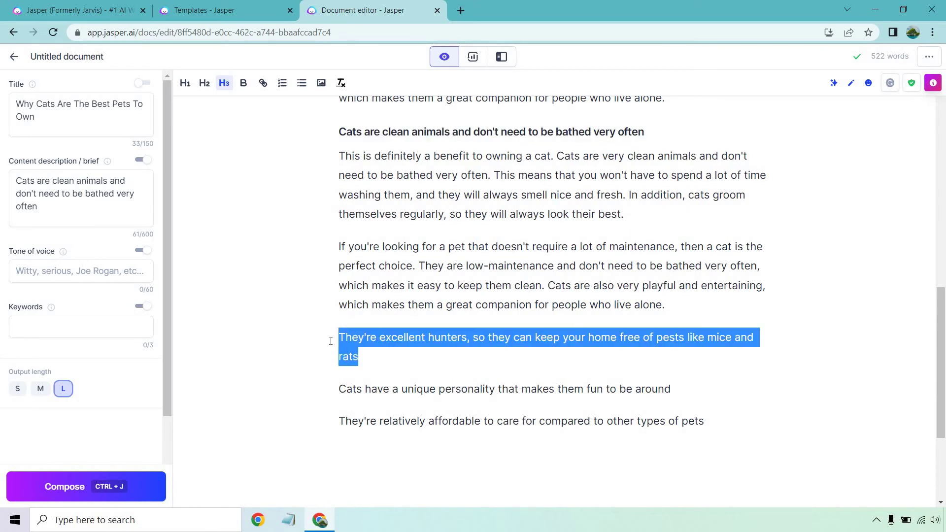
# - Generate a paragraph on cats as excellent hunters and make that sentence an H3 heading
pyautogui.click(125, 205)
pyautogui.hotkey('ctrl', 'a')
pyautogui.hotkey('ctrl', 'v')
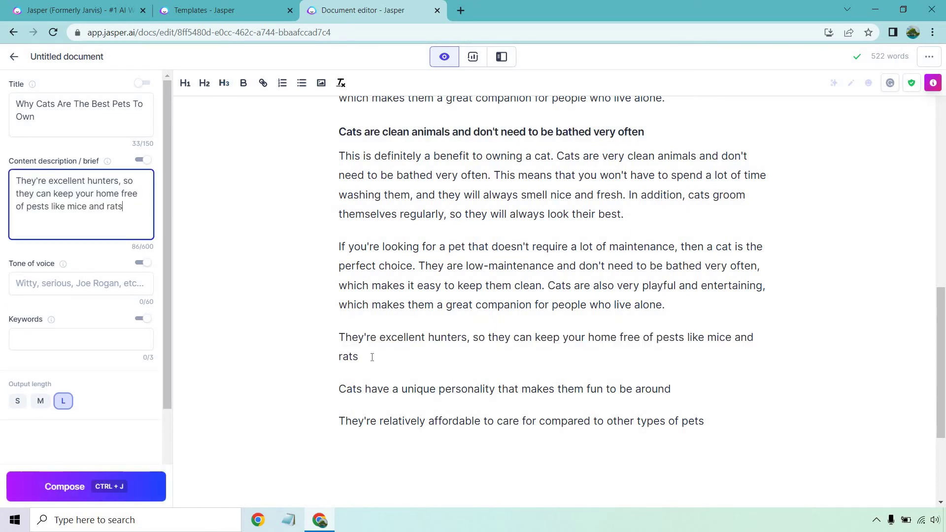
pyautogui.moveTo(364, 356); pyautogui.dragTo(329, 340)
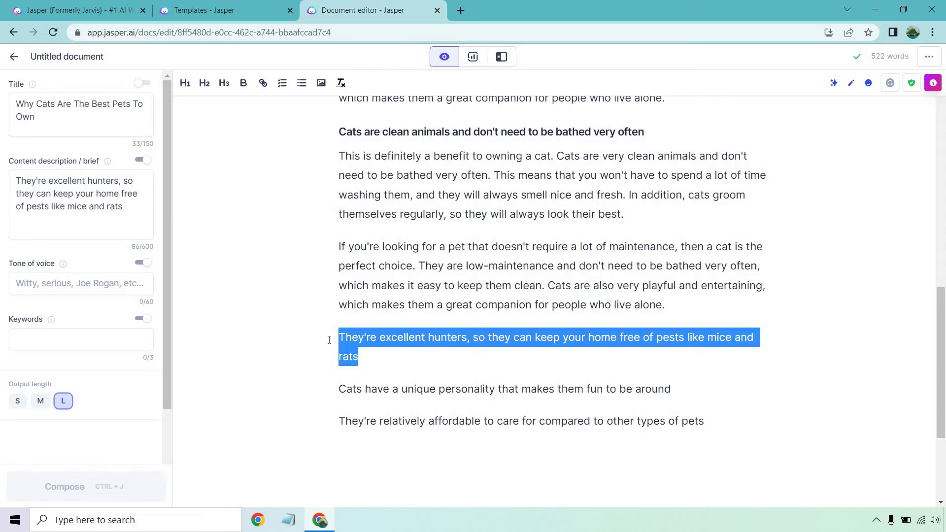
pyautogui.hotkey('ctrl', 'j')
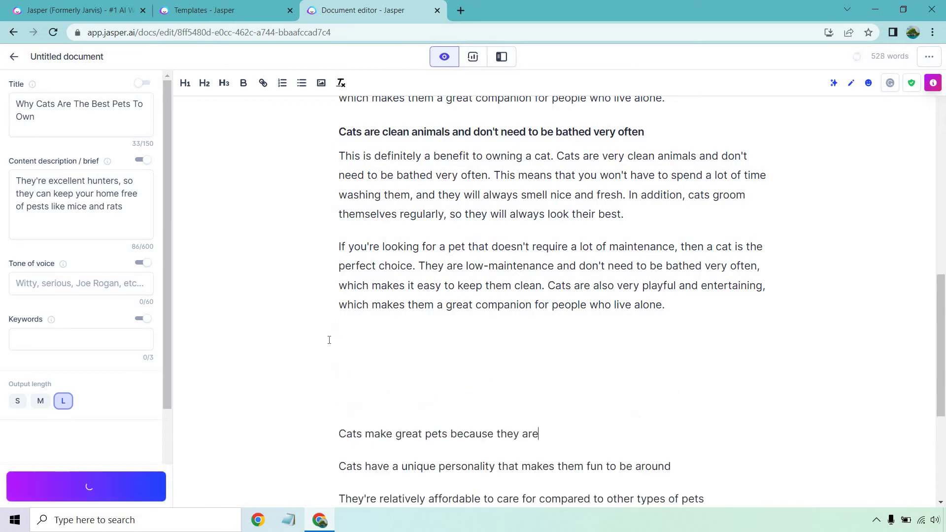
pyautogui.hotkey('ctrl', 'z')
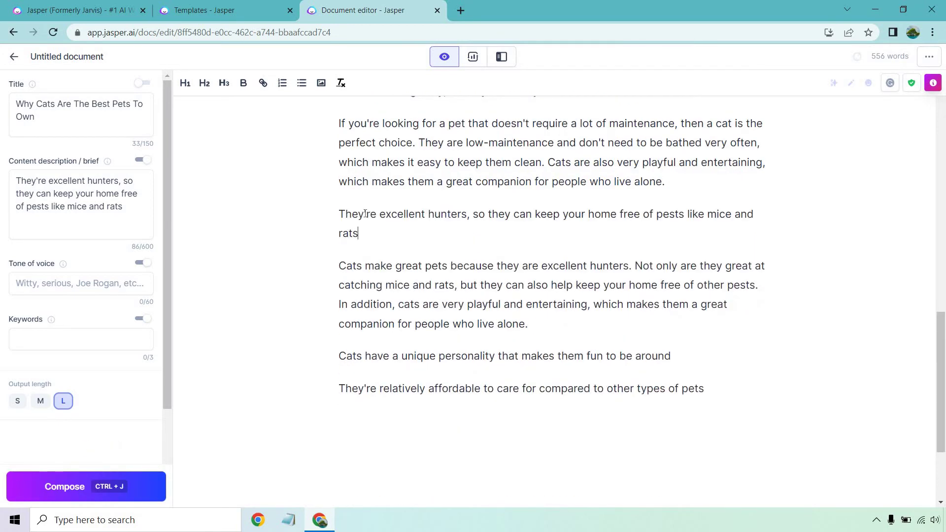
pyautogui.moveTo(358, 233); pyautogui.dragTo(329, 221)
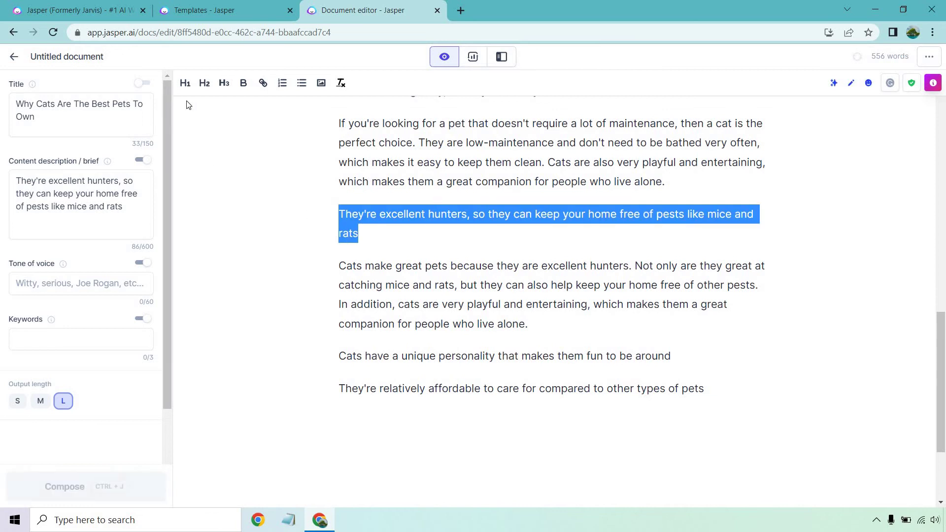
pyautogui.click(225, 82)
# - Delete the affordability line and generate a paragraph on cats' unique personality
pyautogui.moveTo(709, 363); pyautogui.dragTo(300, 368)
pyautogui.press('BackSpace')
pyautogui.press('BackSpace')
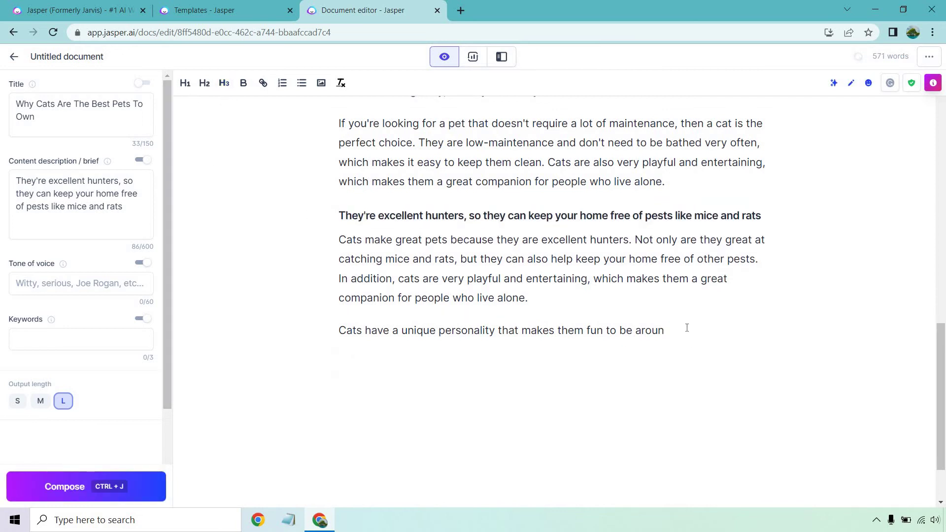
pyautogui.moveTo(687, 330); pyautogui.dragTo(228, 300)
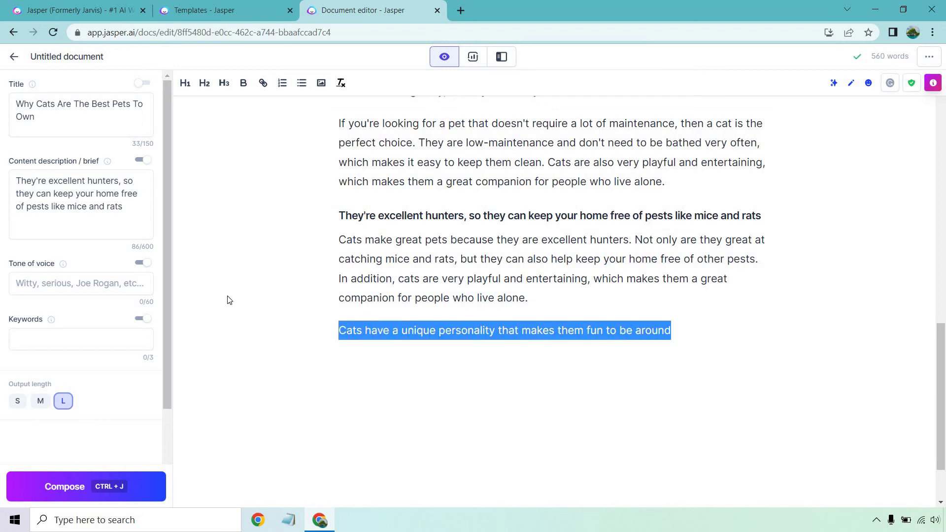
pyautogui.tripleClick(93, 203)
pyautogui.hotkey('ctrl', 'v')
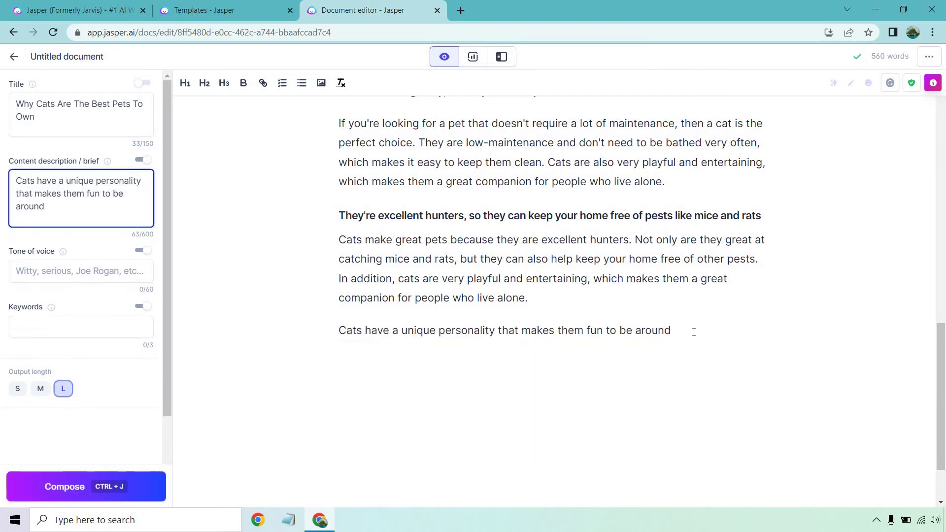
pyautogui.click(687, 331)
pyautogui.tripleClick(688, 330)
pyautogui.hotkey('ctrl', 'j')
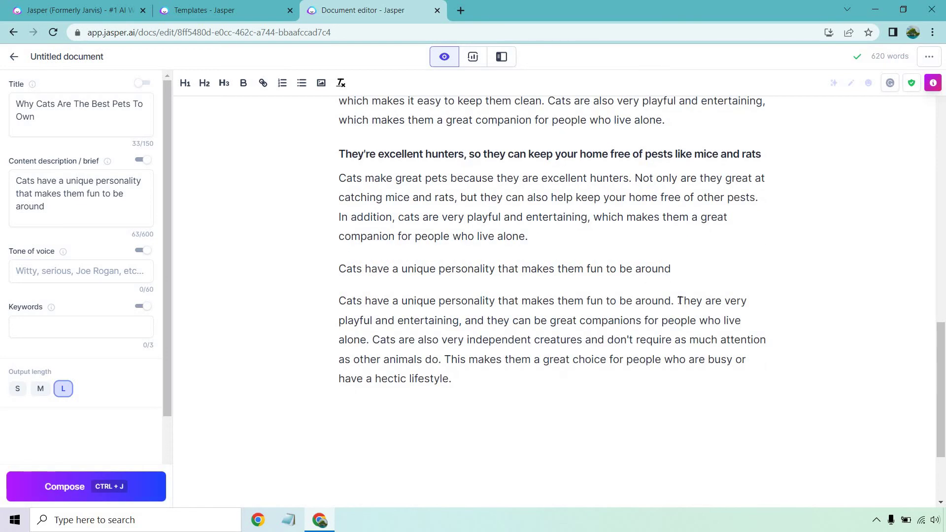
# - Cut the repeated opening sentence, make the personality line an H3 heading, and re-enable the Title
pyautogui.moveTo(678, 300); pyautogui.dragTo(335, 301)
pyautogui.press('BackSpace')
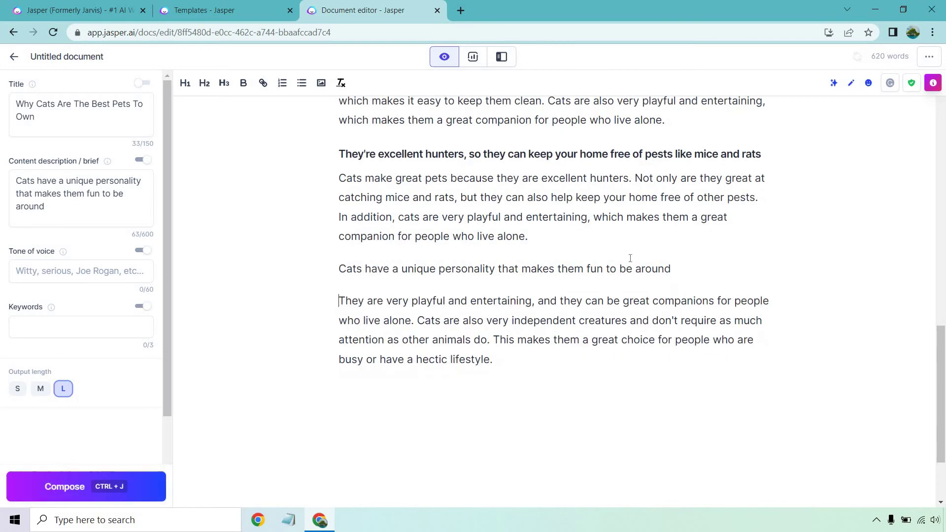
pyautogui.moveTo(671, 269); pyautogui.dragTo(310, 269)
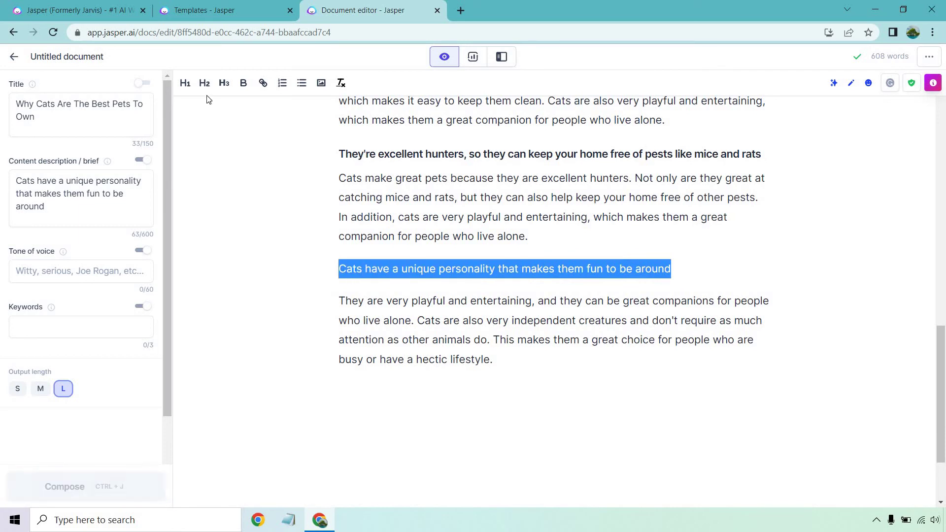
pyautogui.click(224, 83)
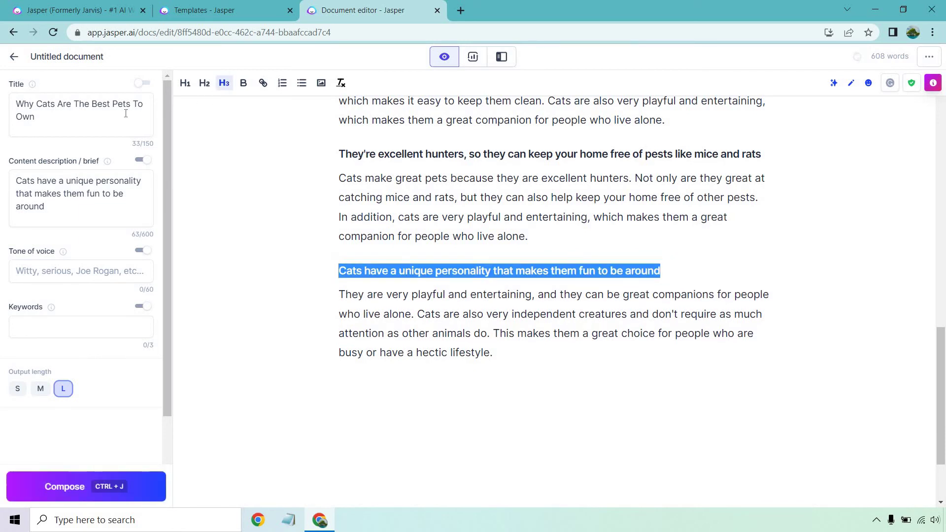
pyautogui.click(145, 87)
pyautogui.click(501, 349)
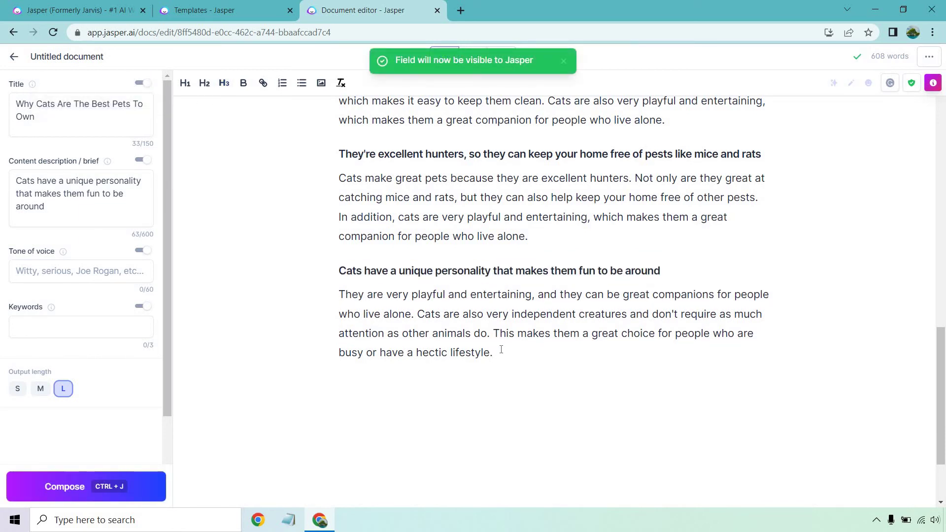
# - Add 'Write a conclusion about' plus the document title and have Jasper compose the conclusion
pyautogui.press('Return')
pyautogui.write('Write a conclu')
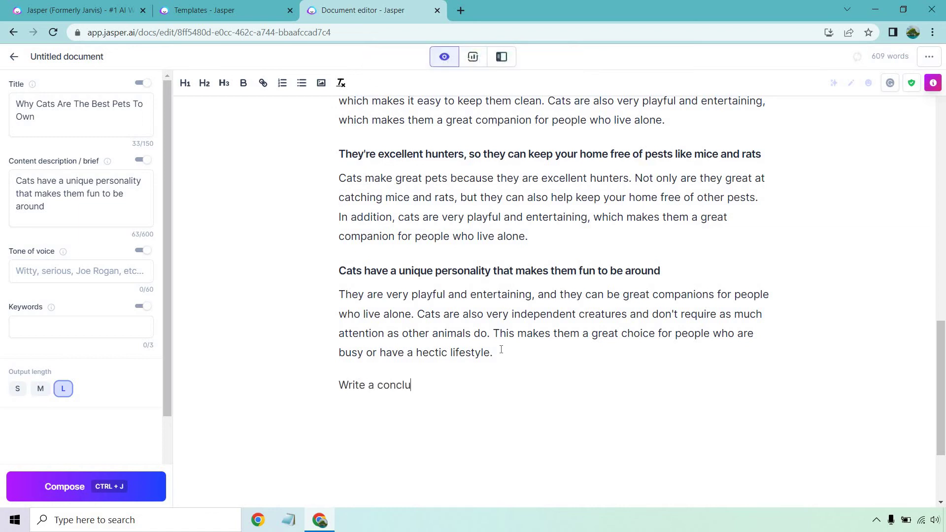
pyautogui.write('sion about')
pyautogui.tripleClick(77, 116)
pyautogui.hotkey('ctrl', 'c')
pyautogui.click(510, 386)
pyautogui.hotkey('ctrl', 'v')
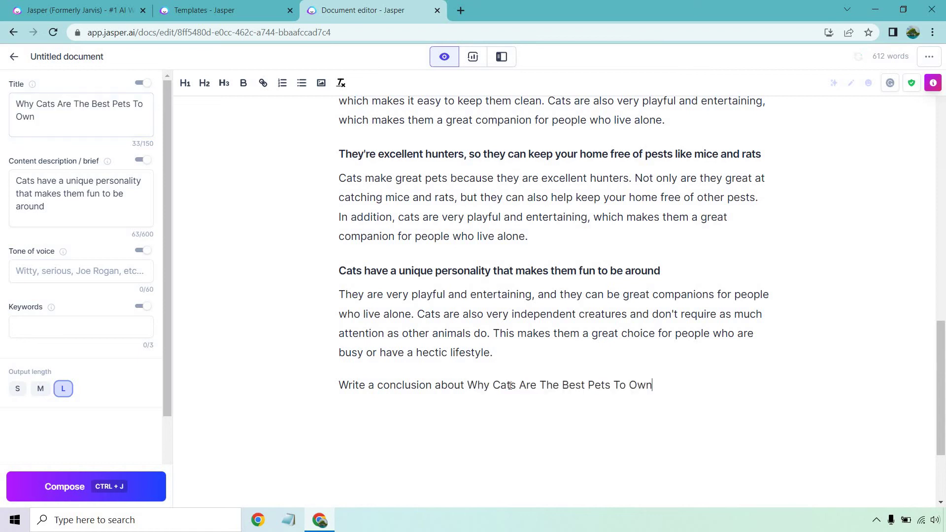
pyautogui.tripleClick(677, 385)
pyautogui.hotkey('ctrl', 'j')
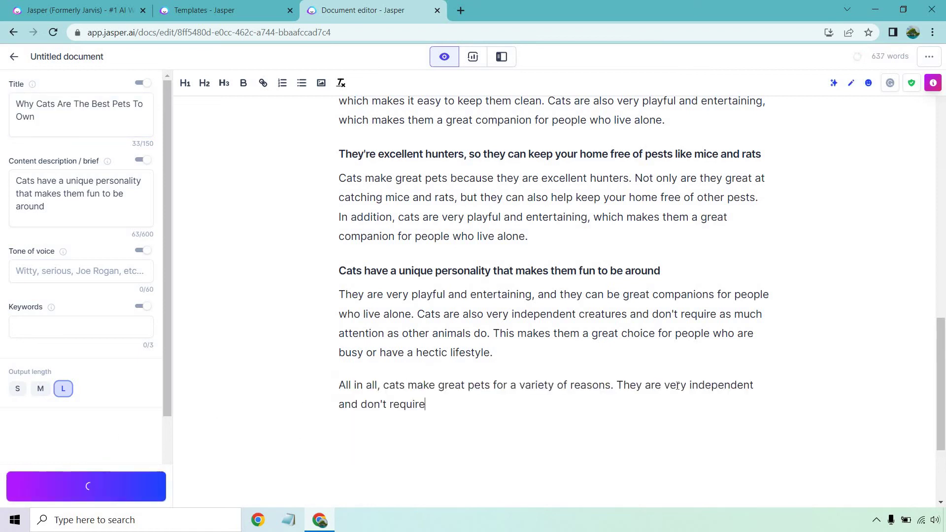
pyautogui.scroll(-2, 739, 333)
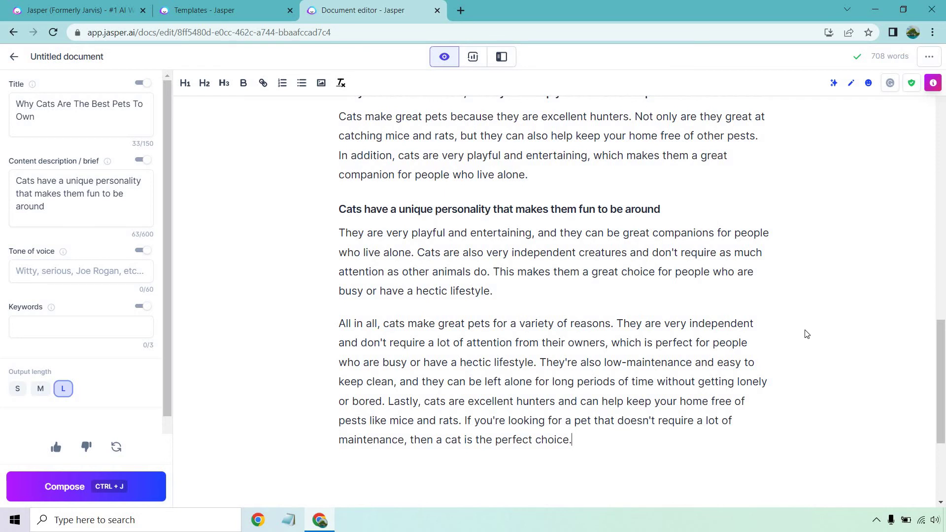
pyautogui.scroll(12, 813, 345)
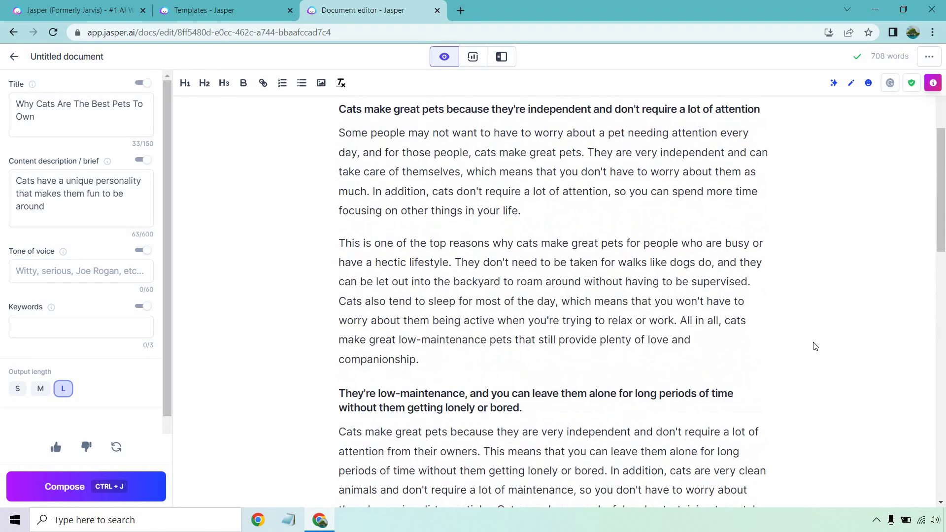
pyautogui.scroll(3, 815, 346)
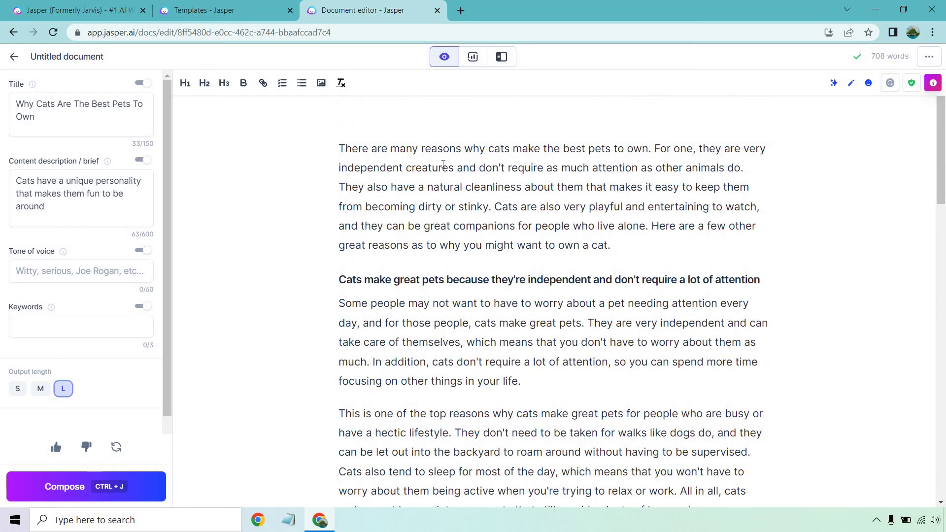
pyautogui.scroll(-3, 443, 164)
pyautogui.scroll(3, 842, 279)
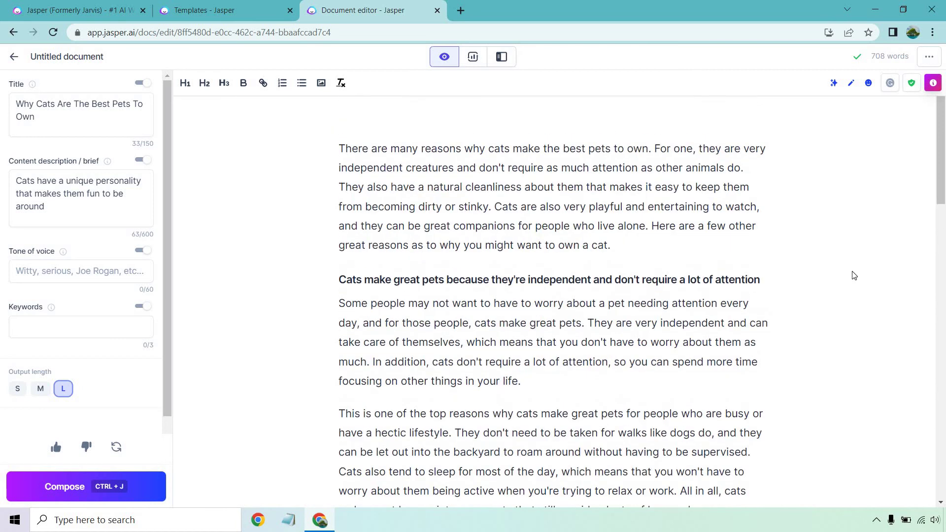